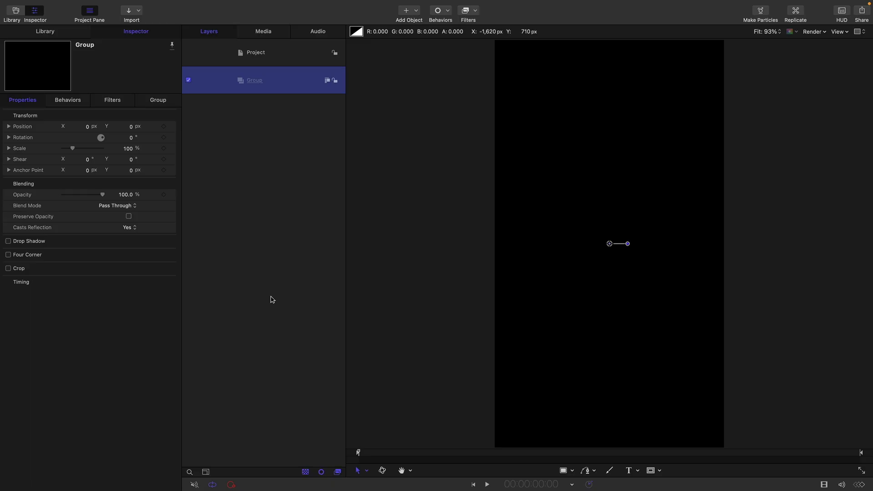
Draw a wide rectangle across the canvas and reset its position to the canvas centre.
{"action": "left_click", "coordinate": [272, 299]}
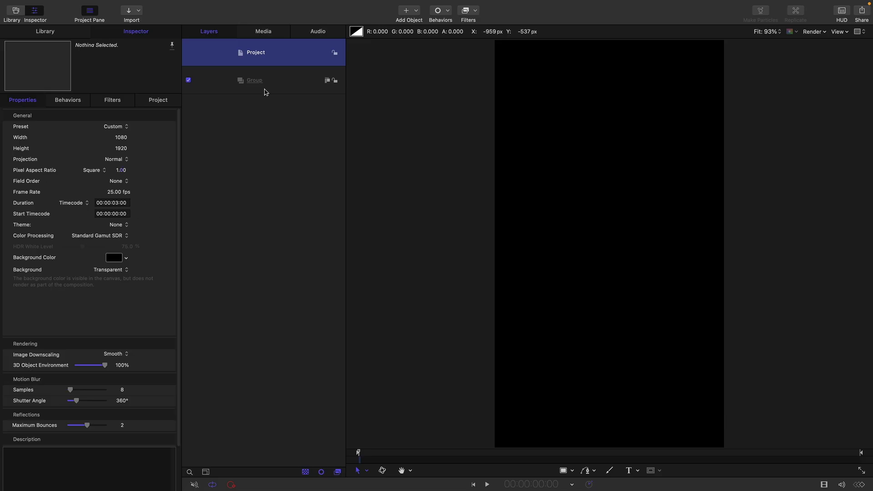
{"action": "left_click", "coordinate": [289, 81]}
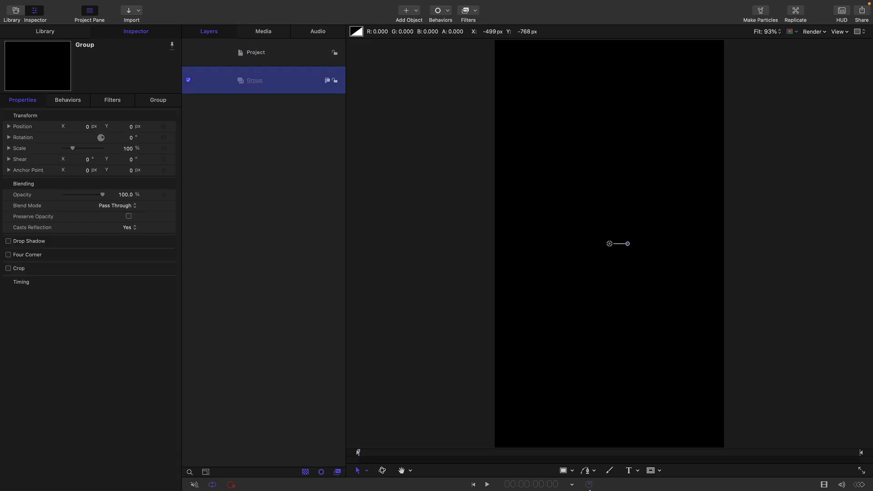
{"action": "left_click", "coordinate": [565, 470]}
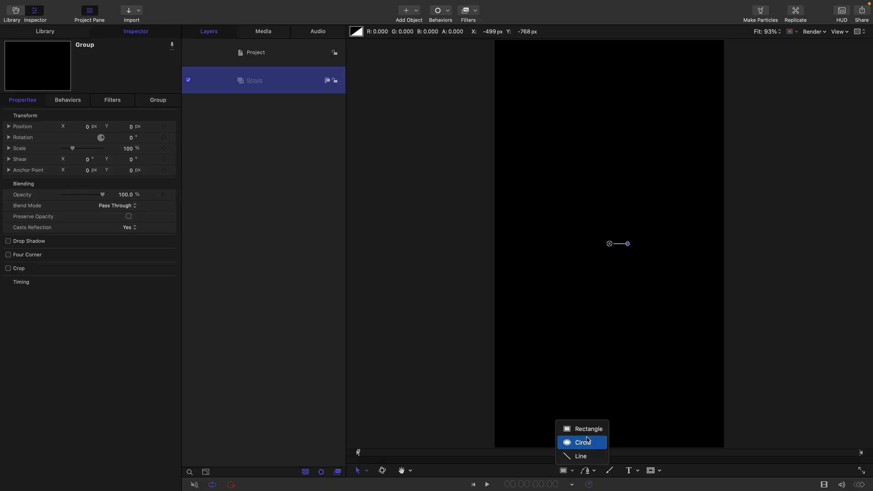
{"action": "left_click", "coordinate": [586, 428]}
{"action": "left_click_drag", "start_coordinate": [433, 206], "coordinate": [792, 272]}
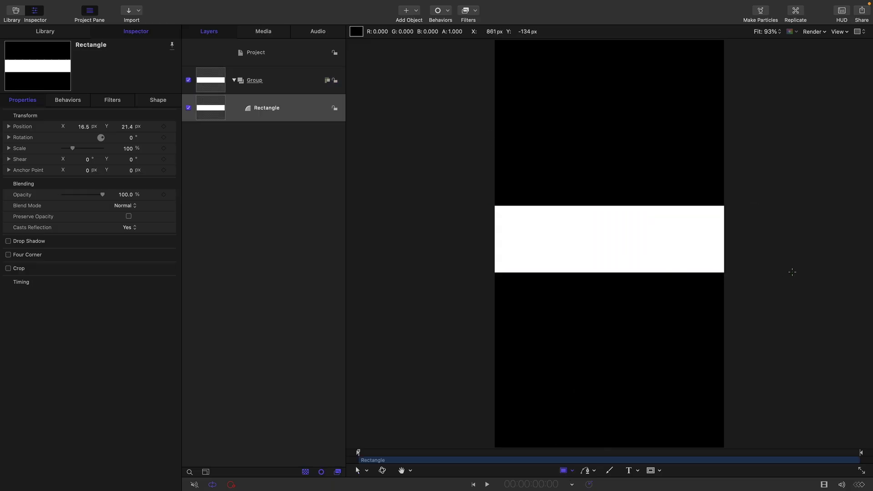
{"action": "right_click", "coordinate": [88, 114]}
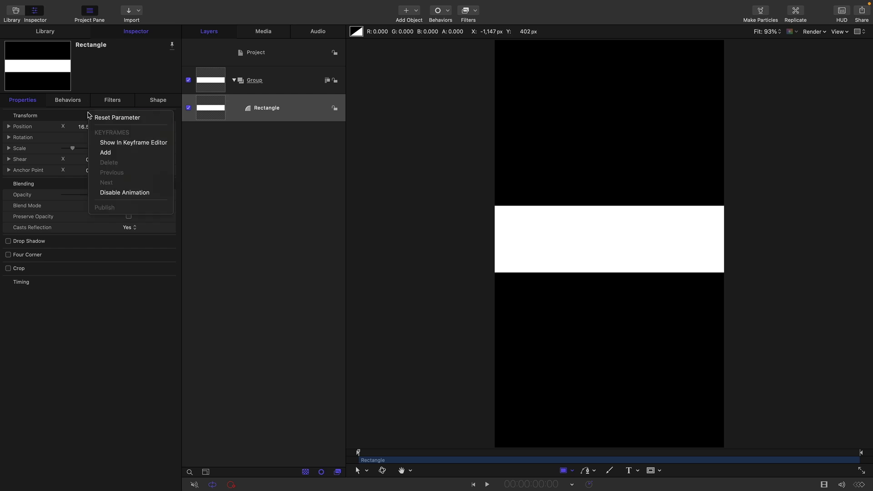
{"action": "left_click", "coordinate": [98, 116]}
Set the rectangle's geometry to height 150 and width 1080.
{"action": "left_click", "coordinate": [161, 101]}
{"action": "left_click", "coordinate": [126, 113]}
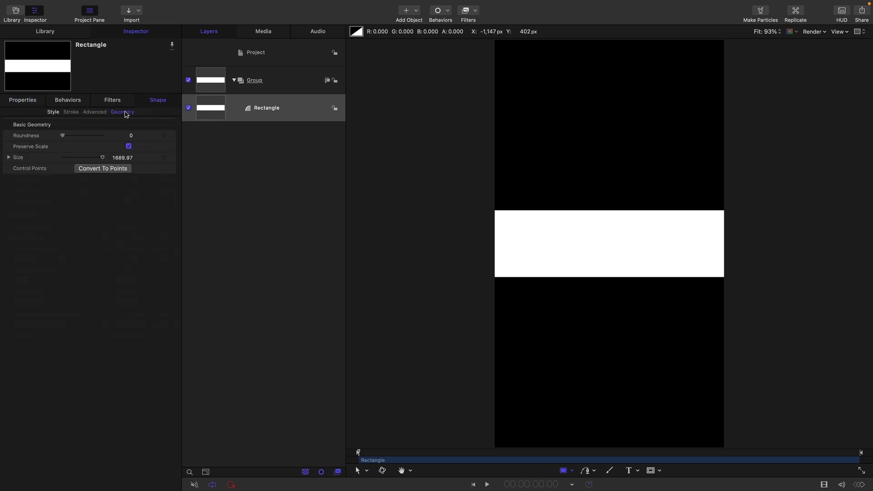
{"action": "left_click", "coordinate": [8, 158]}
{"action": "left_click", "coordinate": [126, 179]}
{"action": "type", "text": "150"}
{"action": "key", "text": "Return"}
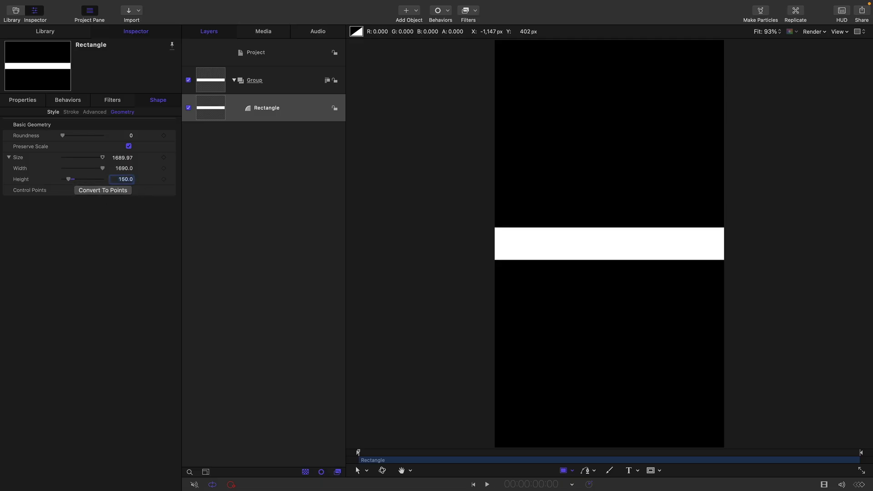
{"action": "left_click", "coordinate": [122, 169]}
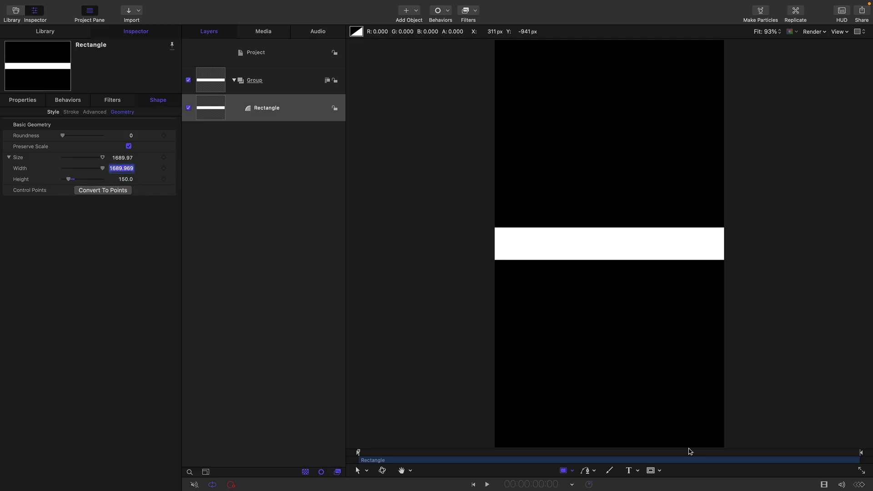
{"action": "type", "text": "1080"}
{"action": "key", "text": "Return"}
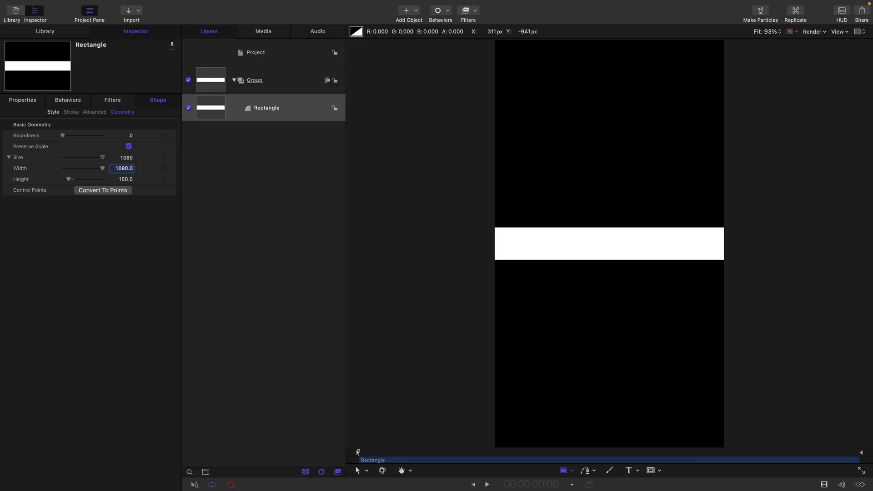
Darken the rectangle's fill colour to grey.
{"action": "left_click", "coordinate": [53, 112]}
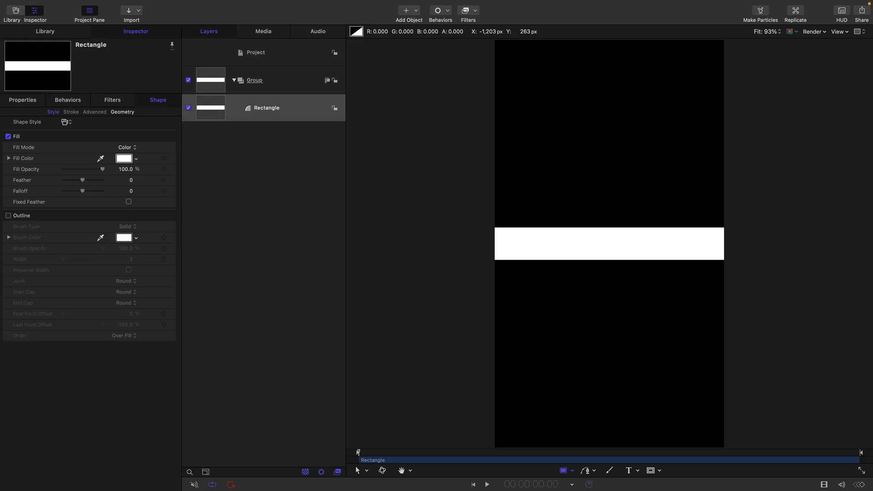
{"action": "left_click", "coordinate": [123, 158]}
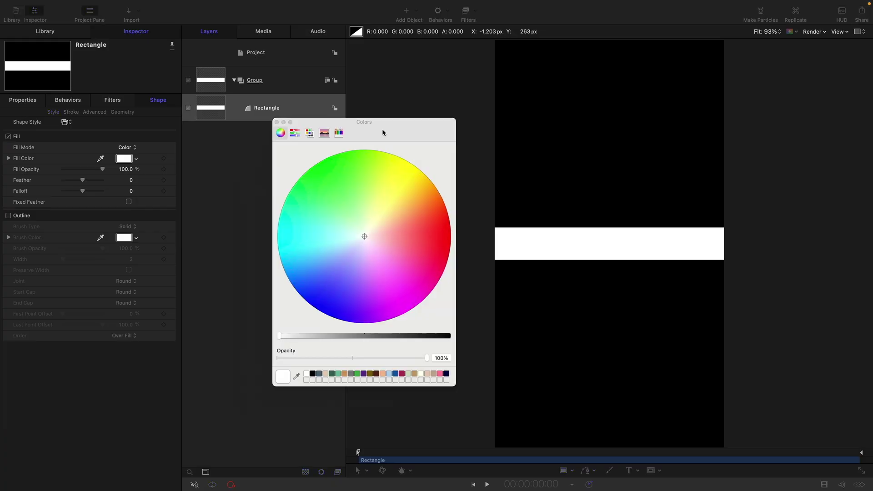
{"action": "left_click", "coordinate": [403, 335]}
{"action": "left_click", "coordinate": [277, 122]}
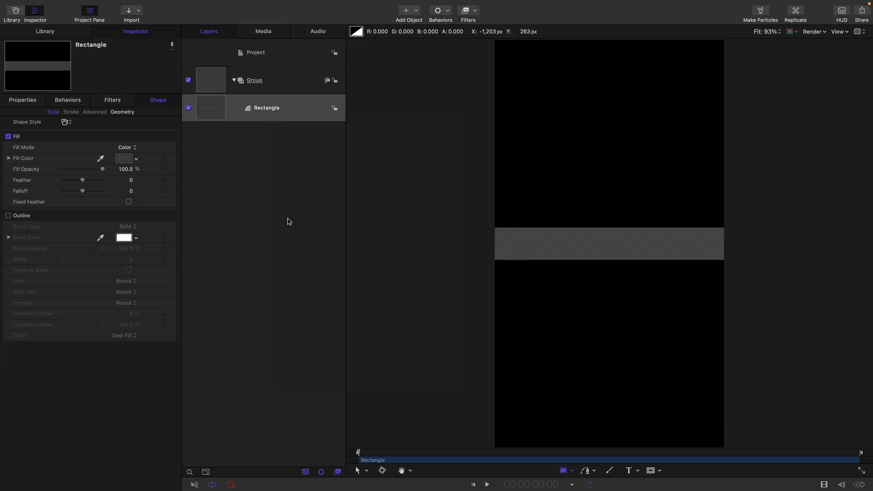
{"action": "left_click", "coordinate": [635, 473]}
Add a text layer reading OVERLAP on the grey bar.
{"action": "left_click", "coordinate": [541, 238]}
{"action": "key", "text": "Caps_Lock"}
{"action": "type", "text": "OVERLAP"}
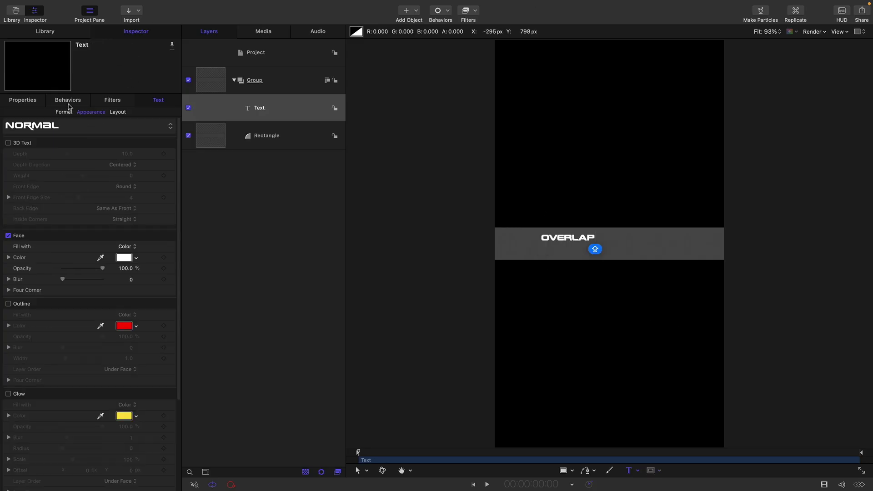
Set OVERLAP to size 240, centre-align it, and reset its position to the canvas centre.
{"action": "left_click", "coordinate": [64, 113]}
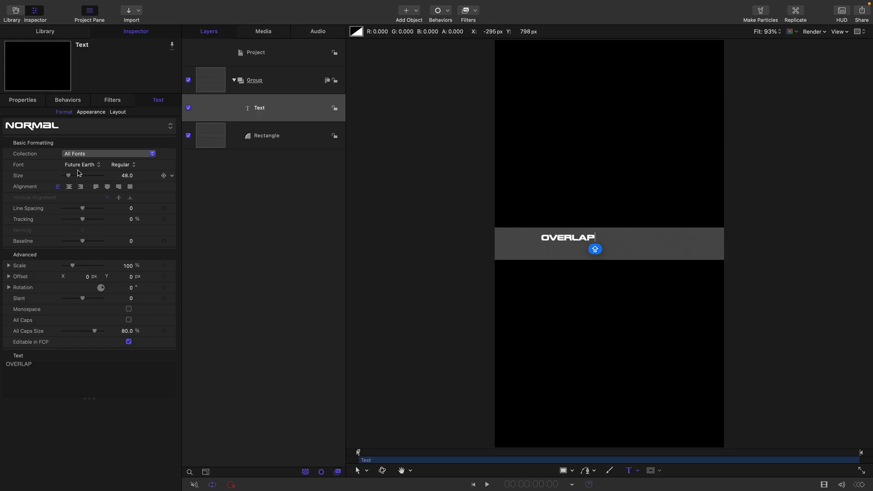
{"action": "left_click", "coordinate": [126, 176]}
{"action": "type", "text": "240"}
{"action": "key", "text": "Return"}
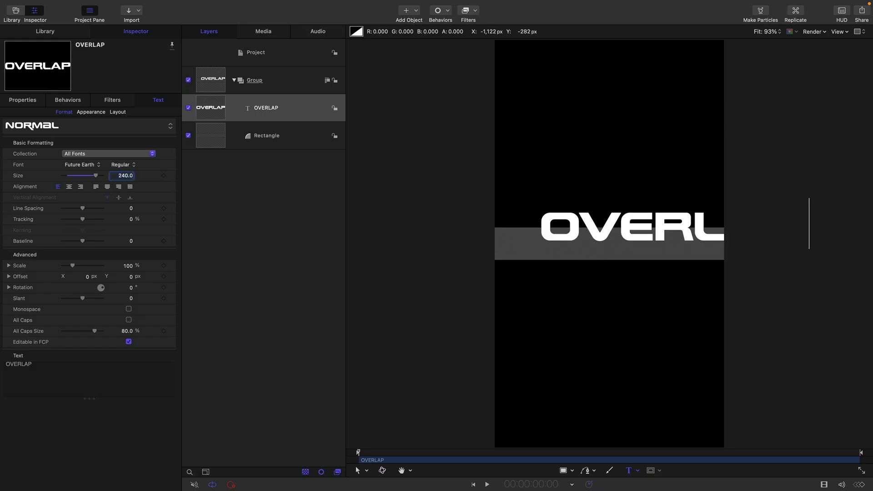
{"action": "left_click", "coordinate": [68, 187]}
{"action": "left_click", "coordinate": [36, 104]}
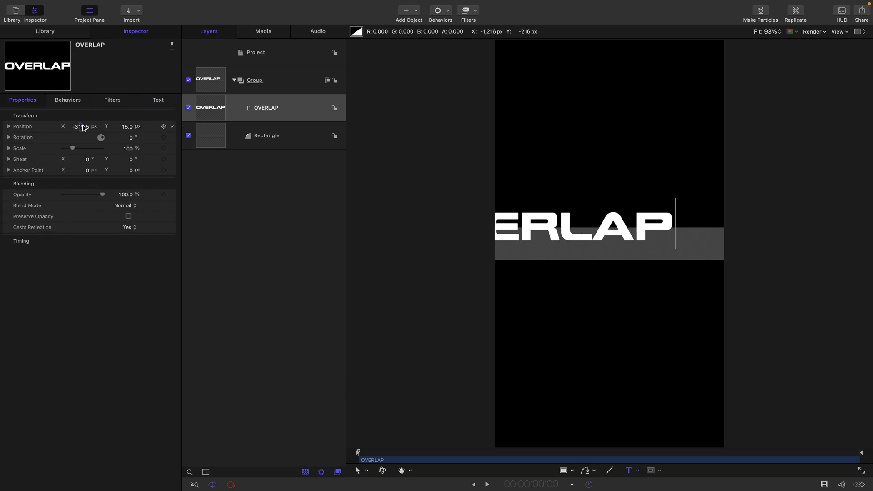
{"action": "right_click", "coordinate": [89, 115]}
{"action": "left_click", "coordinate": [103, 119]}
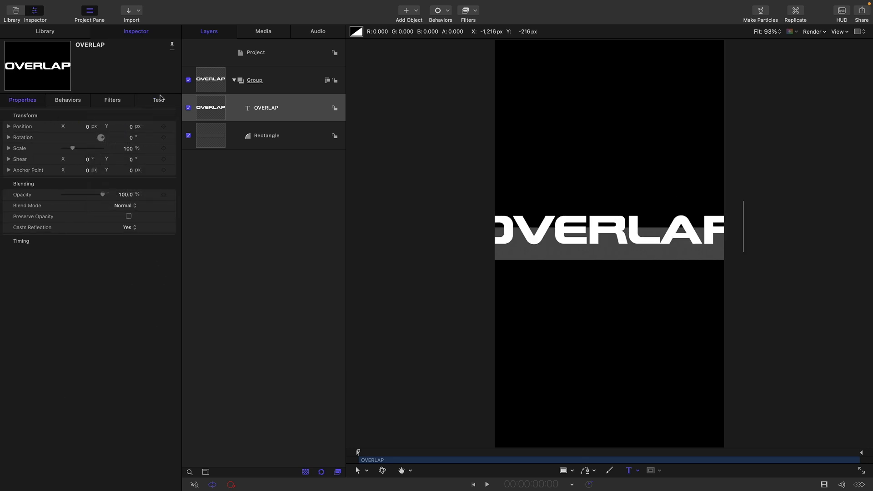
Set OVERLAP's baseline to -65, tracking to -12, and Offset X to 9.
{"action": "left_click", "coordinate": [159, 101]}
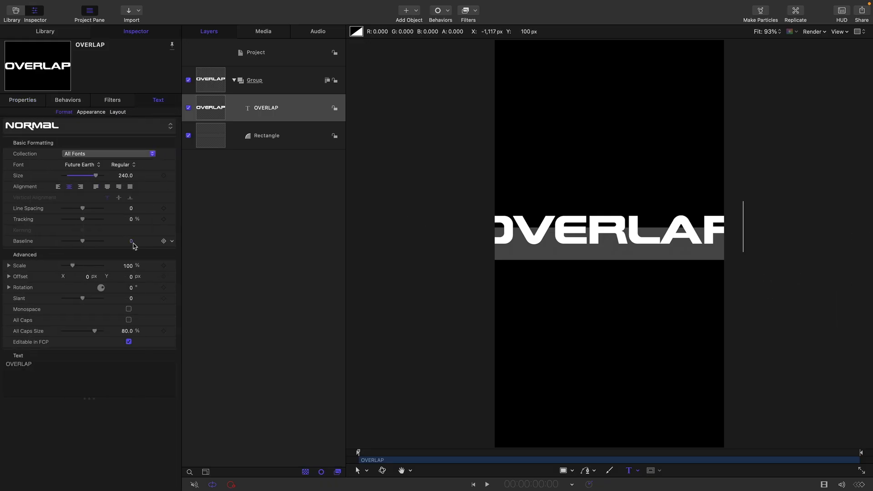
{"action": "mouse_move", "coordinate": [132, 245]}
{"action": "left_mouse_down"}
{"action": "mouse_move", "coordinate": [101, 244]}
{"action": "mouse_move", "coordinate": [132, 241]}
{"action": "left_mouse_up"}
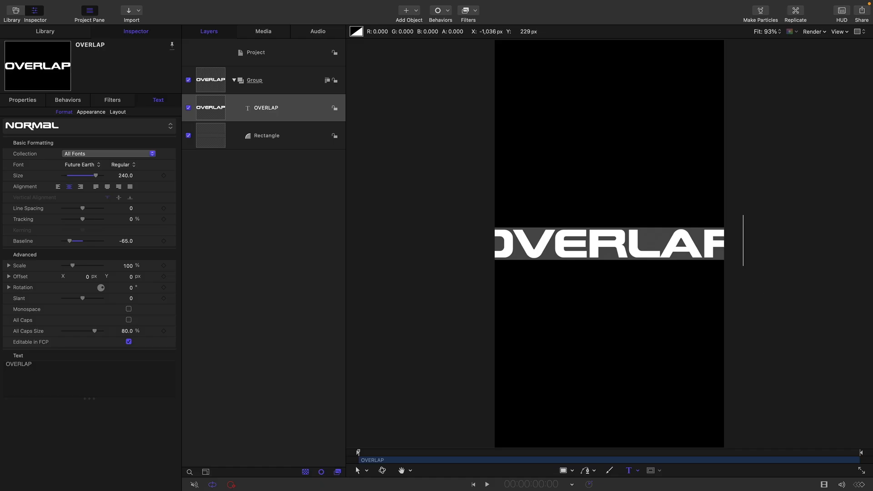
{"action": "left_click", "coordinate": [130, 219]}
{"action": "type", "text": "-12"}
{"action": "key", "text": "Return"}
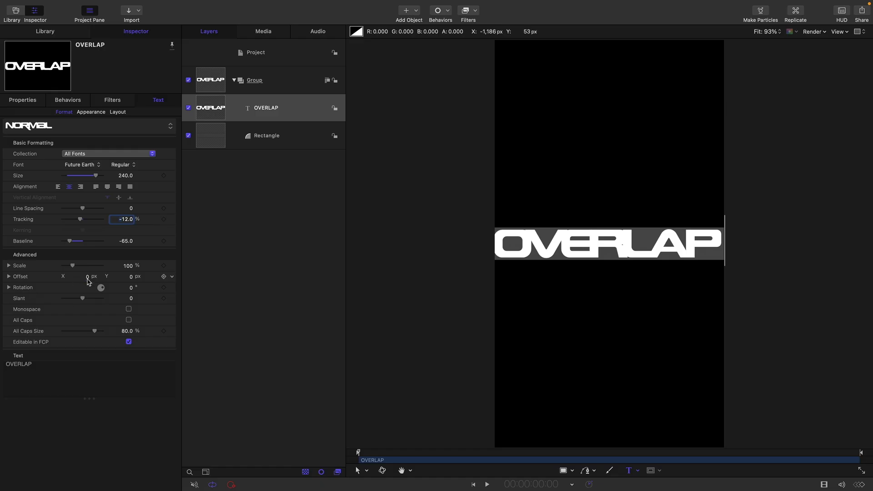
{"action": "left_click_drag", "start_coordinate": [87, 277], "coordinate": [91, 277]}
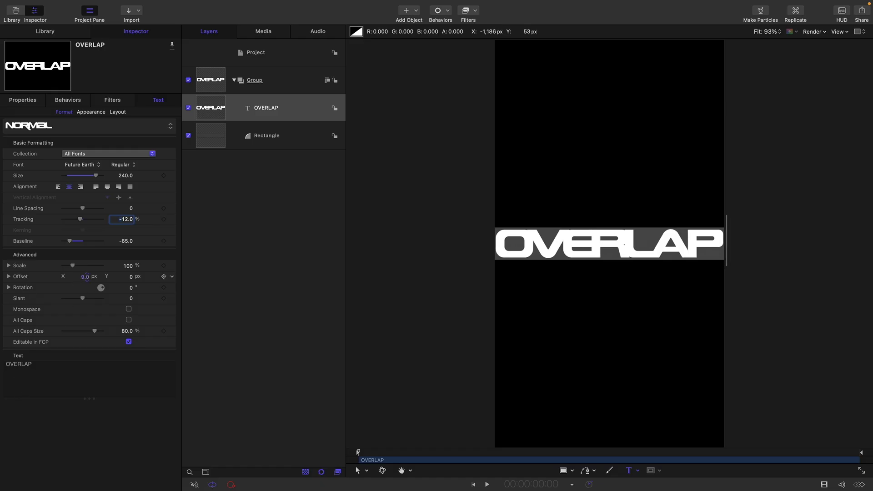
Apply a Sequence Text behaviour to the OVERLAP text layer.
{"action": "left_click", "coordinate": [85, 276]}
{"action": "left_click", "coordinate": [212, 79]}
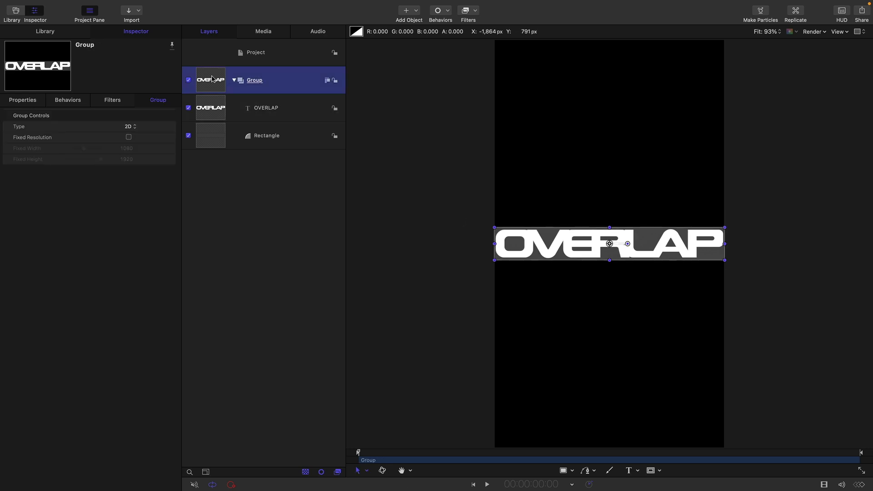
{"action": "left_click", "coordinate": [222, 110]}
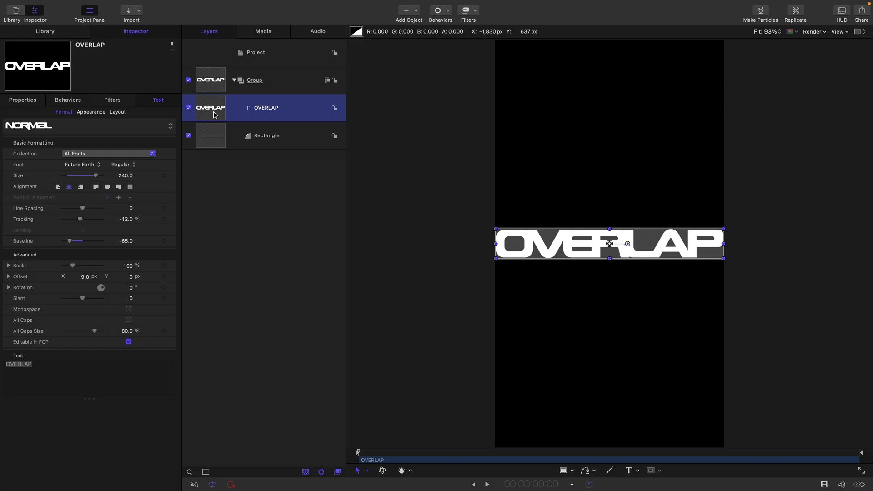
{"action": "left_click", "coordinate": [447, 13]}
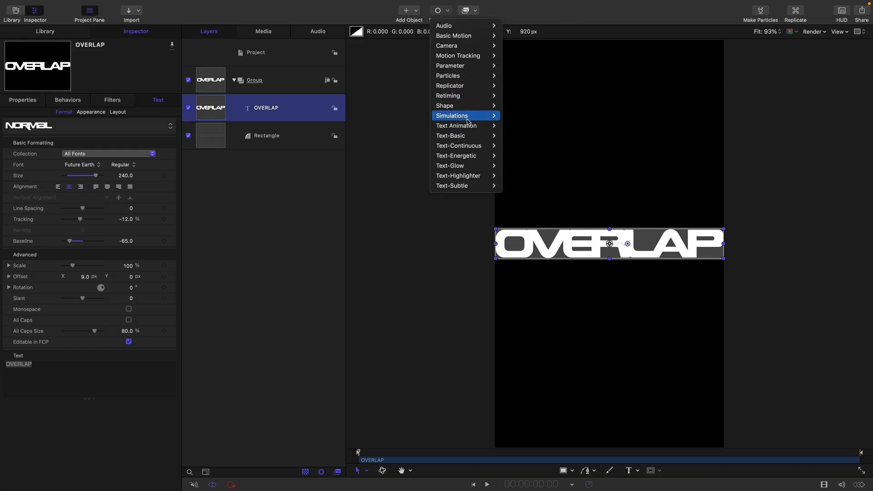
{"action": "mouse_move", "coordinate": [469, 125]}
{"action": "left_click", "coordinate": [515, 145]}
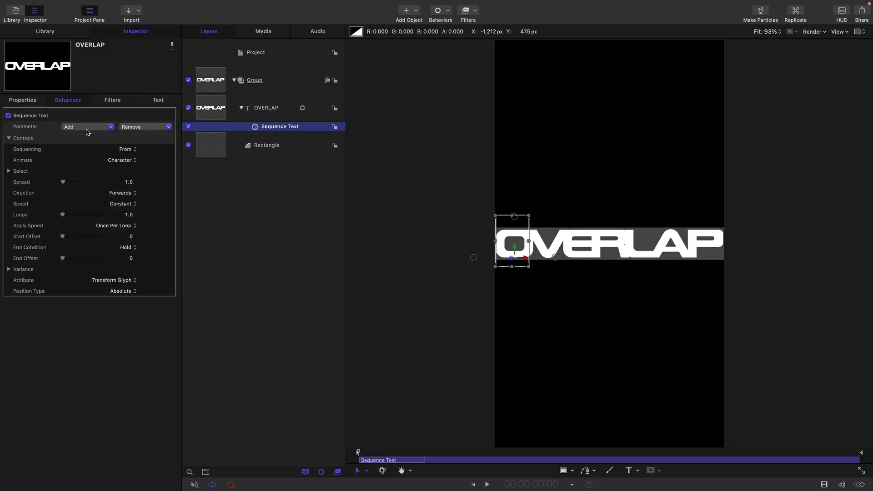
Add Position, Opacity and Scale format parameters to the Sequence Text behaviour.
{"action": "left_click", "coordinate": [88, 131]}
{"action": "mouse_move", "coordinate": [86, 140]}
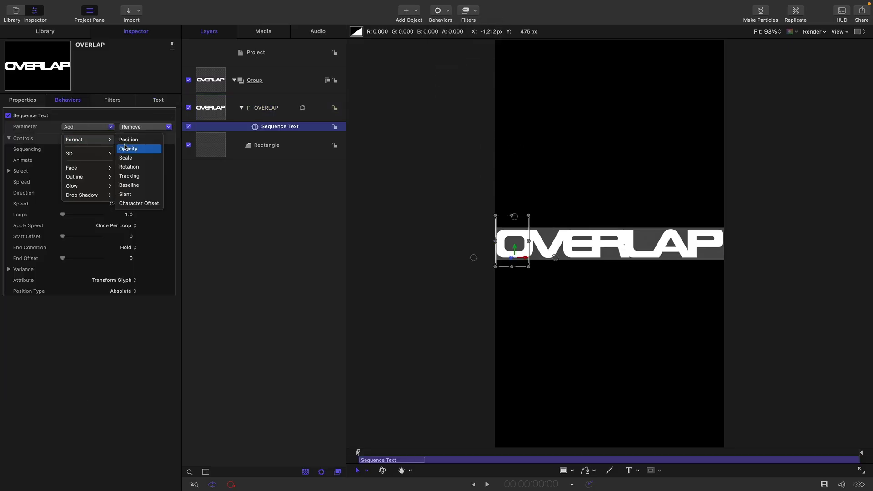
{"action": "left_click", "coordinate": [128, 139]}
{"action": "left_click", "coordinate": [86, 150]}
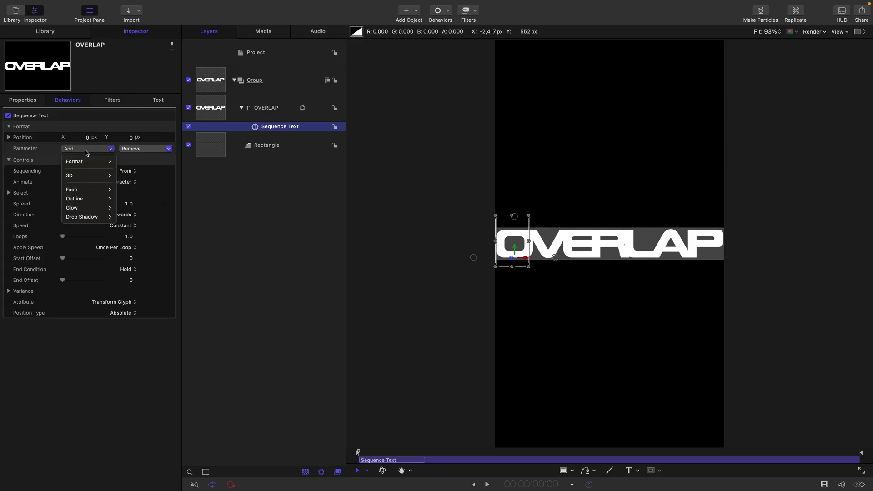
{"action": "mouse_move", "coordinate": [91, 162]}
{"action": "left_click", "coordinate": [117, 171]}
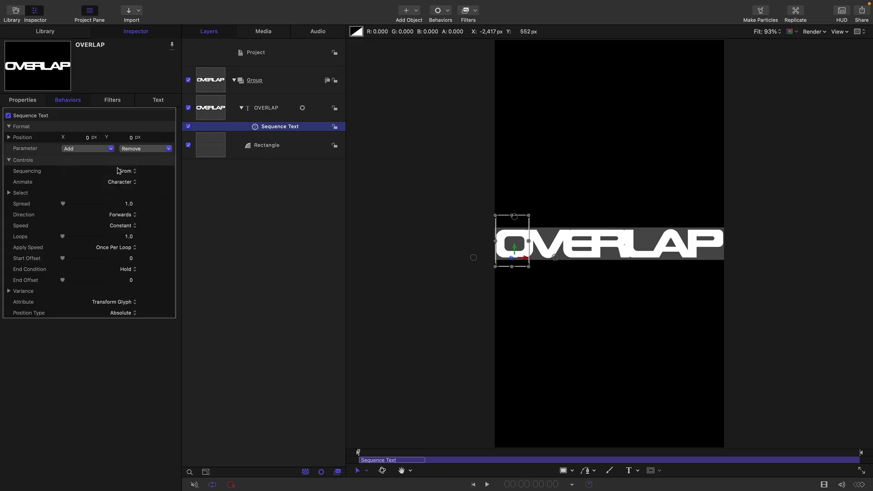
{"action": "left_click", "coordinate": [93, 160]}
{"action": "mouse_move", "coordinate": [85, 173]}
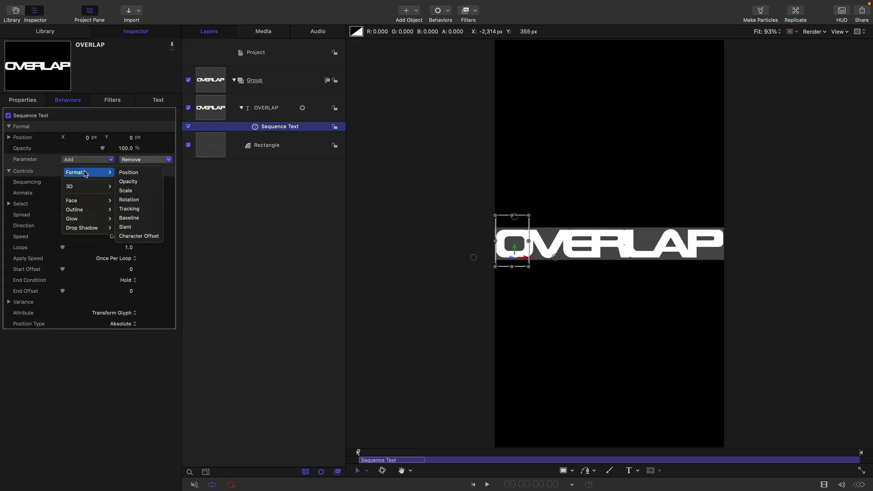
{"action": "left_click", "coordinate": [128, 190]}
Set the sequence Position to 540, 540, Opacity to 0 and Scale to 500%.
{"action": "key", "text": "Tab"}
{"action": "type", "text": "5"}
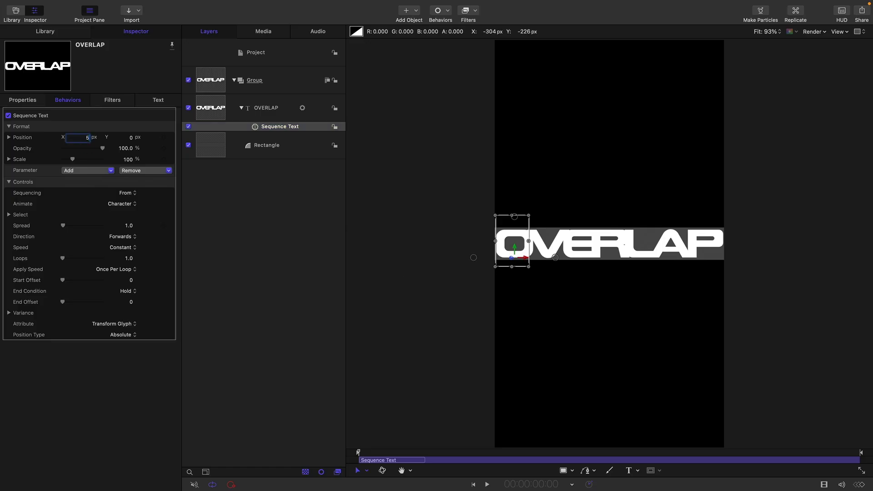
{"action": "key", "text": "Tab"}
{"action": "type", "text": "540"}
{"action": "key", "text": "Tab"}
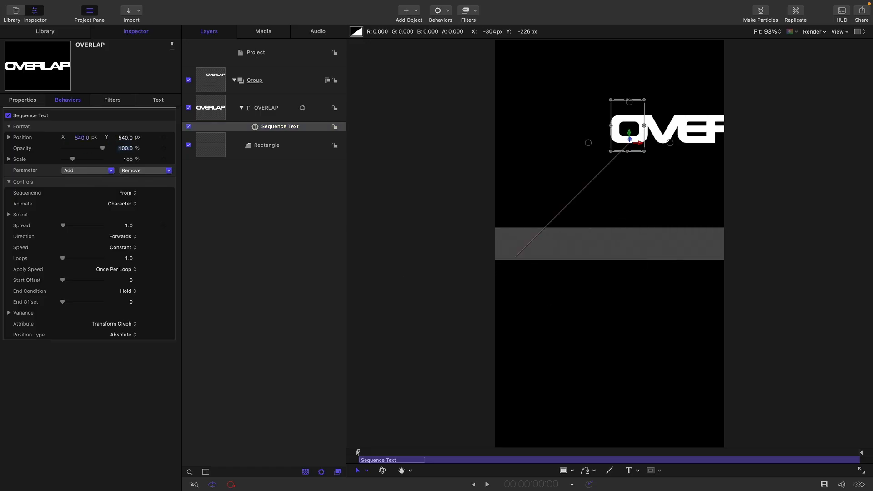
{"action": "type", "text": "0"}
{"action": "key", "text": "Tab"}
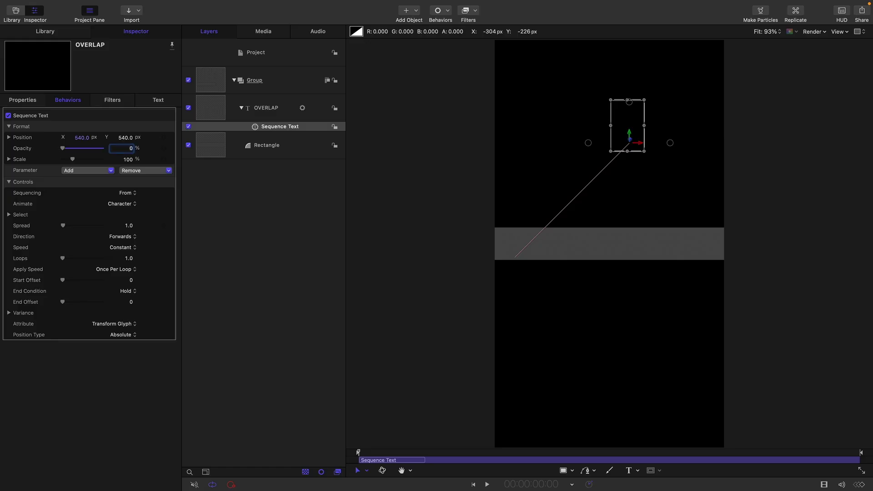
{"action": "key", "text": "Return"}
Set Sequencing to Through and Spread to 15.
{"action": "left_click", "coordinate": [125, 193]}
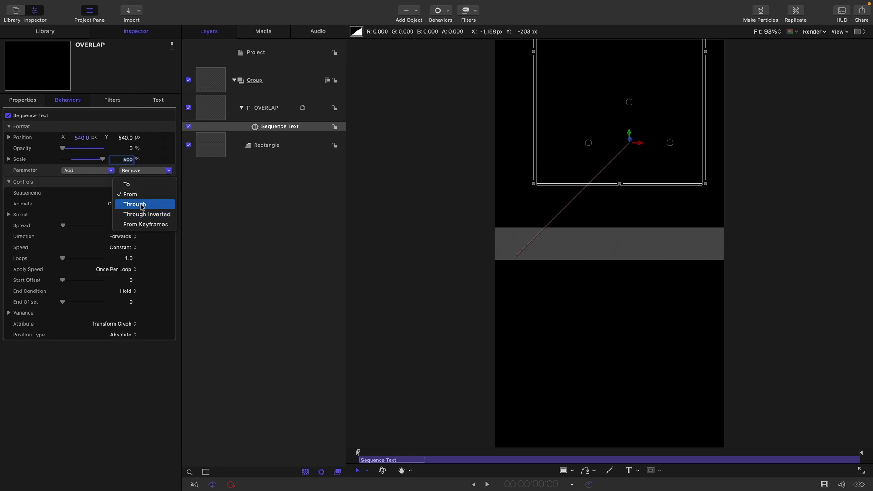
{"action": "left_click", "coordinate": [142, 205]}
{"action": "key", "text": "Tab"}
{"action": "type", "text": "15"}
{"action": "key", "text": "Return"}
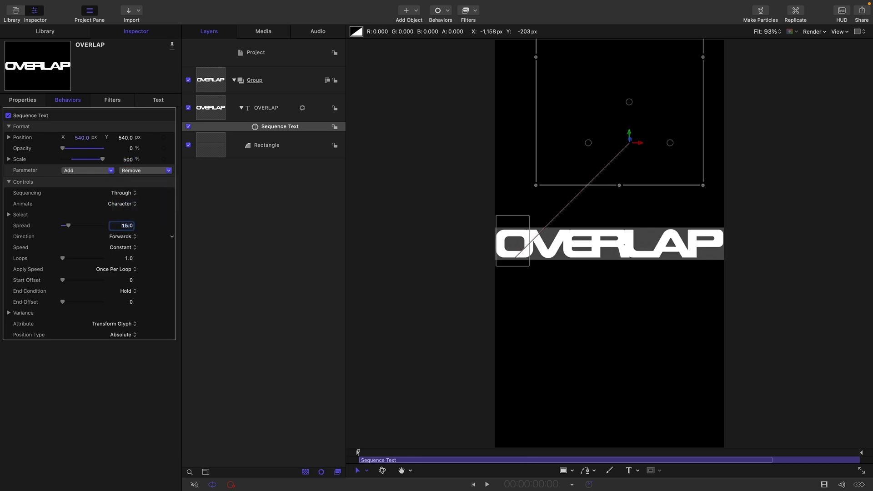
{"action": "left_click", "coordinate": [129, 236]}
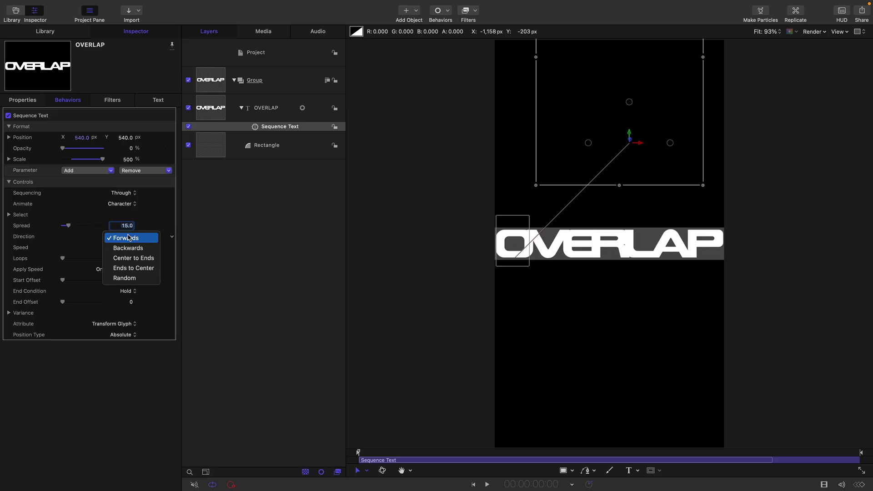
Set the sequence Direction to Ends to Center and Speed to Custom.
{"action": "left_click", "coordinate": [133, 268]}
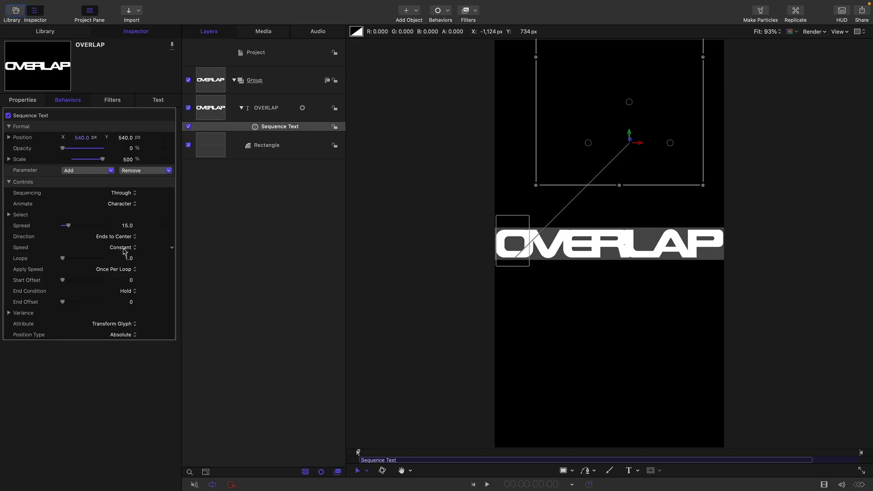
{"action": "left_click", "coordinate": [124, 250]}
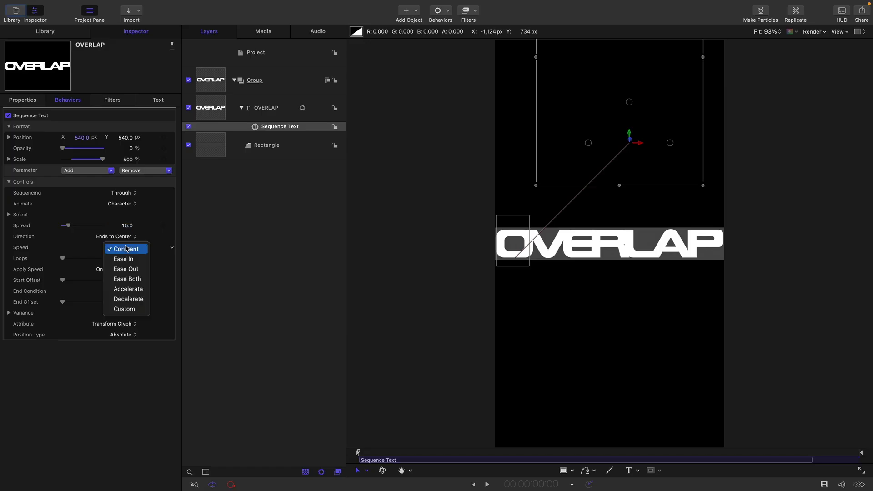
{"action": "left_click", "coordinate": [124, 309]}
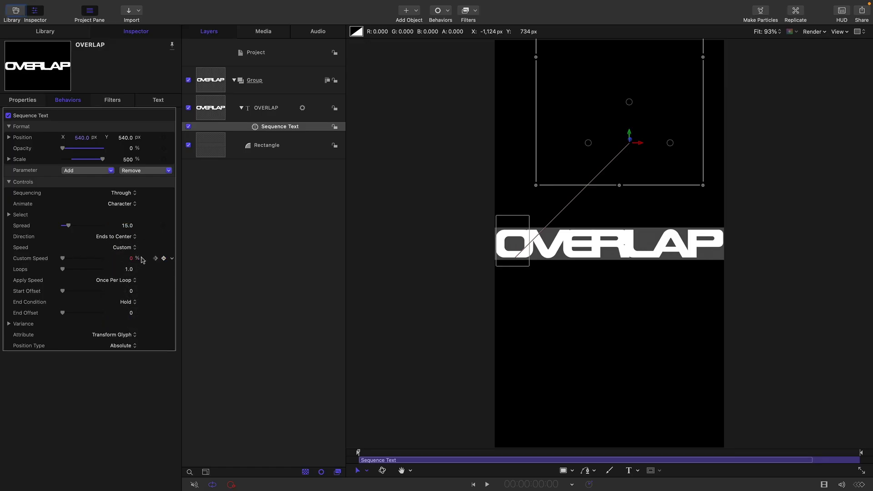
{"action": "left_click", "coordinate": [172, 259]}
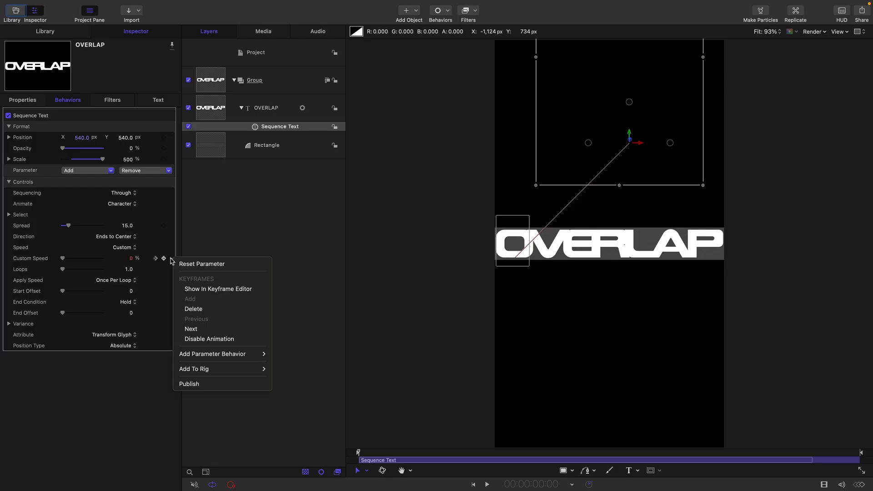
In the Keyframe Editor, drag both keyframes' Bezier handles into an S-shaped Custom Speed curve.
{"action": "left_click", "coordinate": [222, 289]}
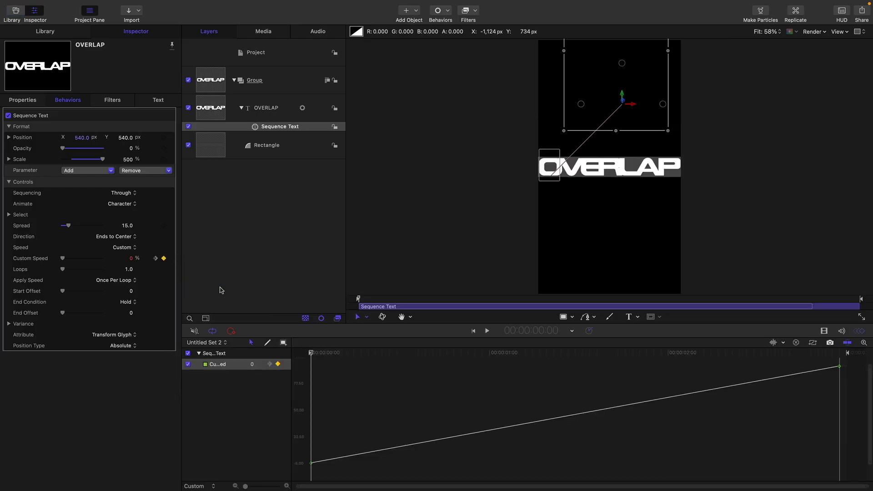
{"action": "left_click", "coordinate": [839, 366]}
{"action": "left_click_drag", "start_coordinate": [839, 368], "coordinate": [488, 366]}
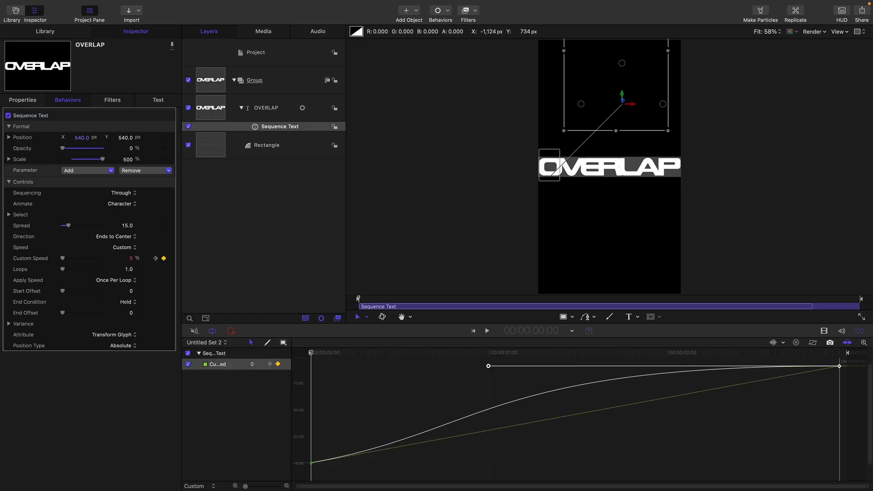
{"action": "left_click_drag", "start_coordinate": [338, 437], "coordinate": [305, 471]}
{"action": "left_click_drag", "start_coordinate": [487, 432], "coordinate": [666, 472]}
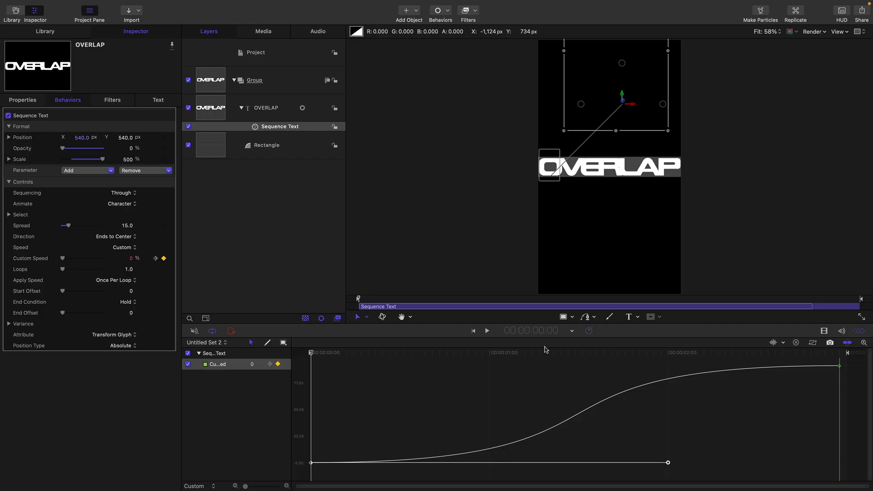
Preview the eased letter animation, then hide the Keyframe Editor.
{"action": "key", "text": "space"}
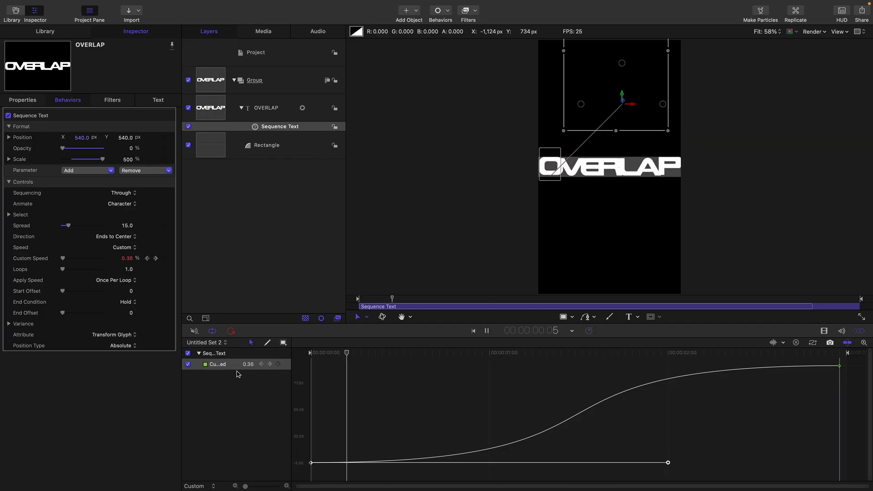
{"action": "key", "text": "space"}
{"action": "key", "text": "super+8"}
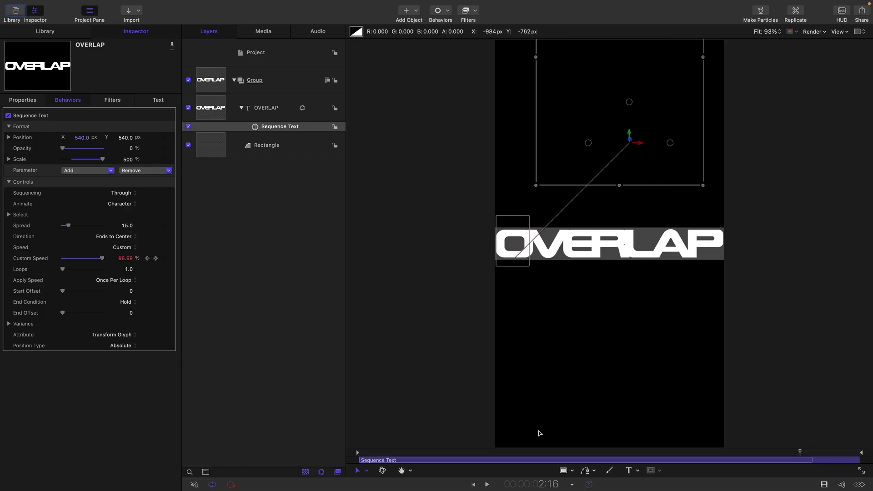
{"action": "left_click", "coordinate": [218, 149]}
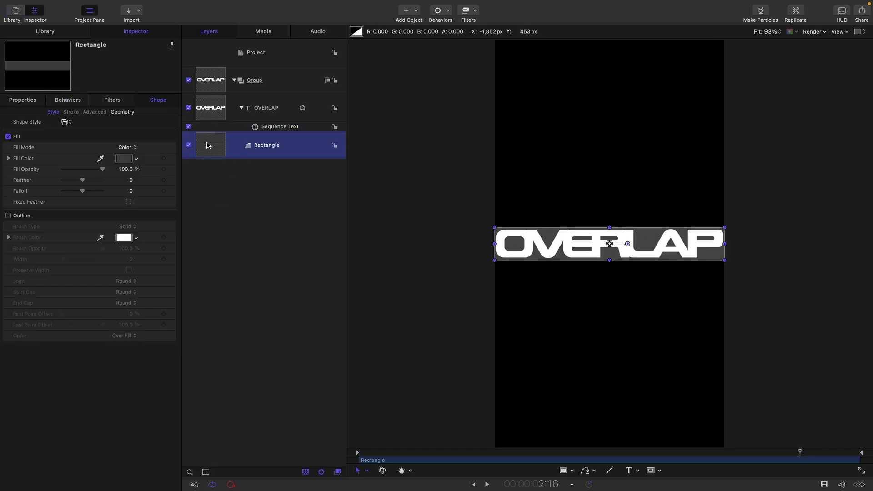
Move the Rectangle onto the Group as its mask and preview the clipping.
{"action": "left_click_drag", "start_coordinate": [208, 147], "coordinate": [299, 87]}
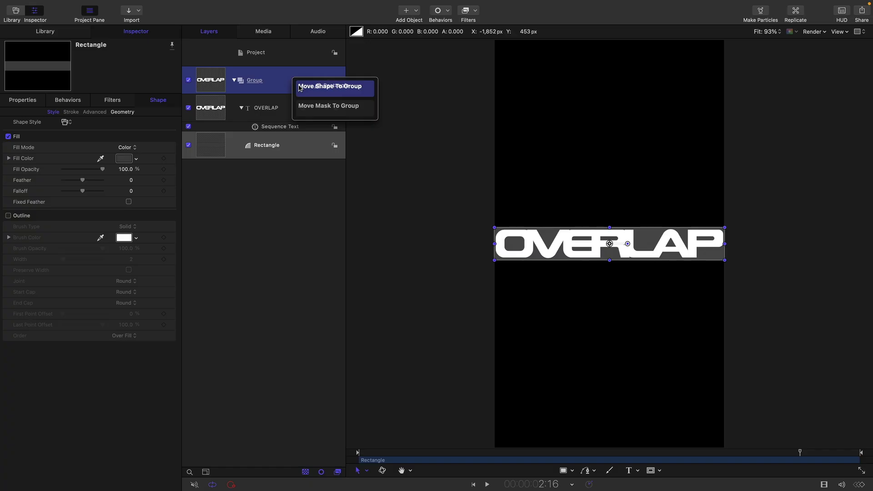
{"action": "left_click_drag", "start_coordinate": [300, 88], "coordinate": [317, 115]}
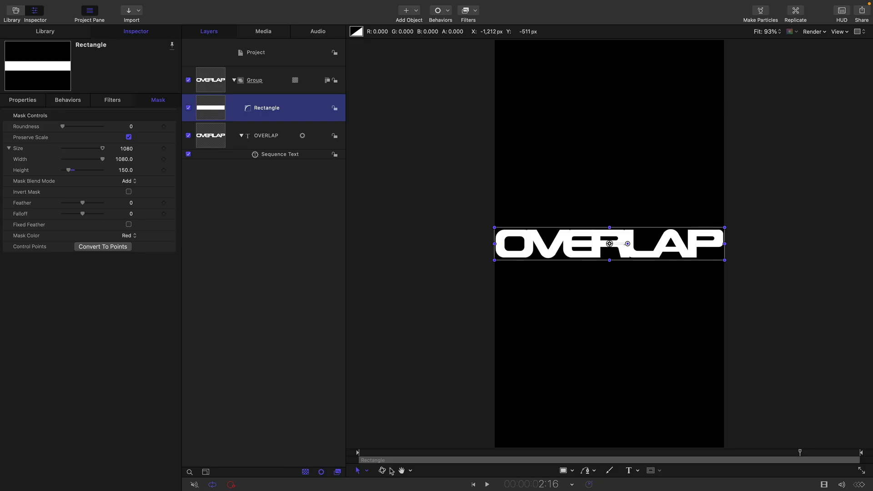
{"action": "key", "text": "space"}
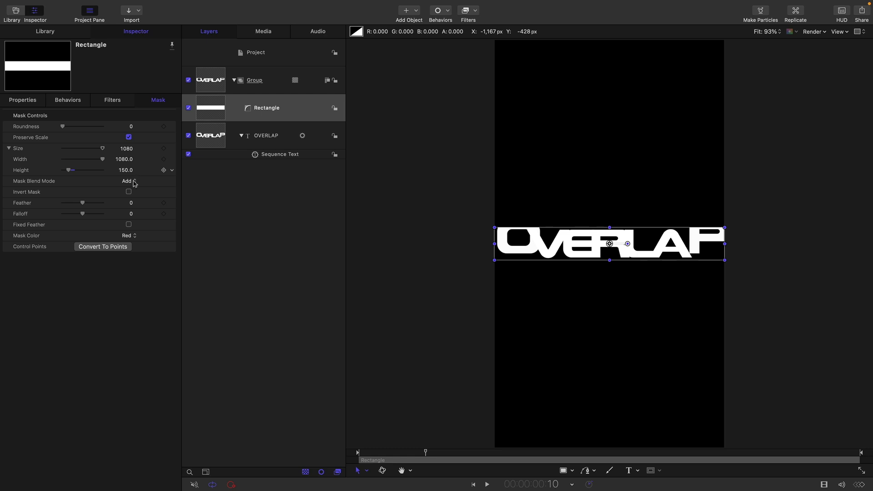
Set the Rectangle mask's Feather to 15.
{"action": "left_click", "coordinate": [130, 205]}
{"action": "type", "text": "15"}
{"action": "key", "text": "Return"}
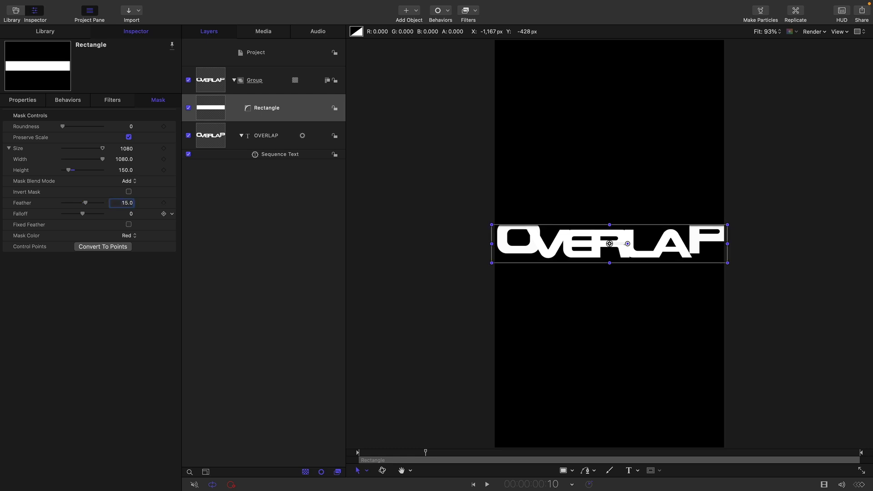
{"action": "left_click", "coordinate": [443, 453]}
{"action": "left_click", "coordinate": [236, 83]}
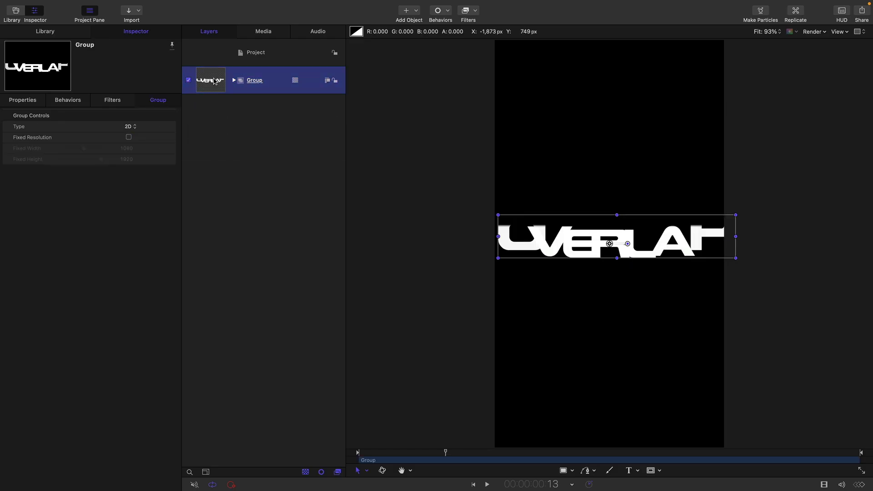
Clone the Group, hide the original, and replicate the clone.
{"action": "right_click", "coordinate": [214, 81]}
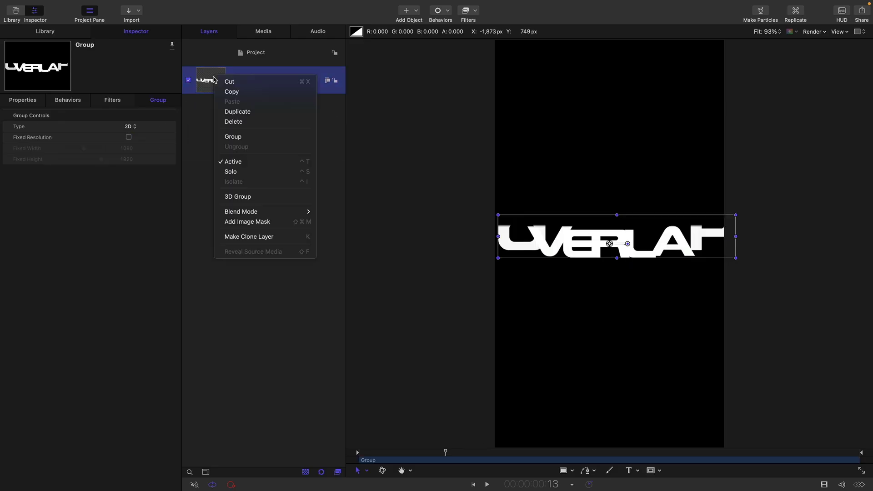
{"action": "left_click", "coordinate": [245, 237]}
{"action": "left_click", "coordinate": [188, 136]}
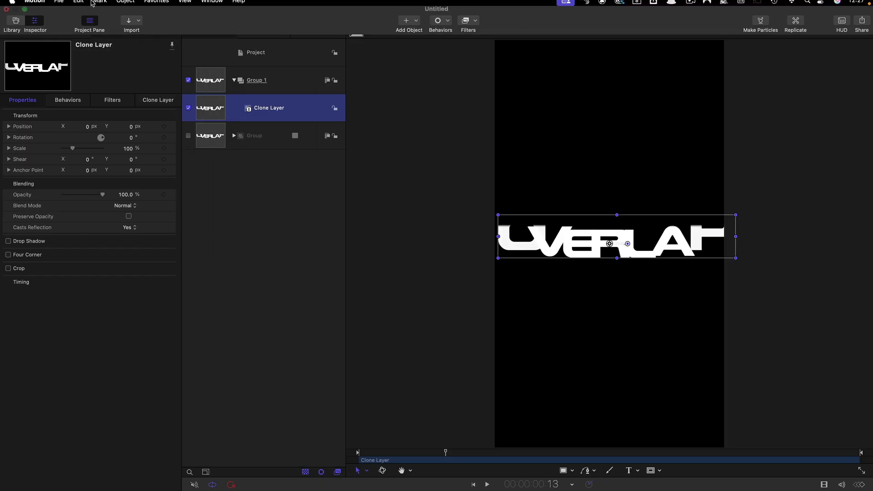
{"action": "left_click", "coordinate": [125, 5]}
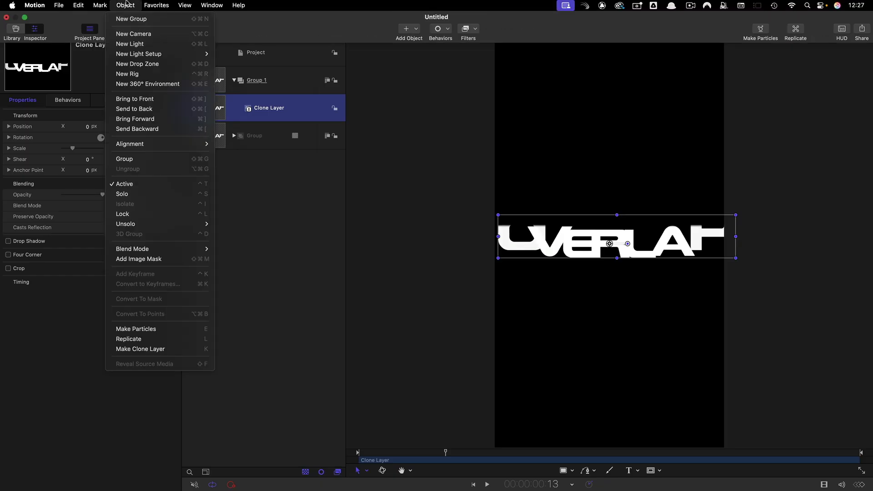
{"action": "left_click", "coordinate": [150, 338]}
Set the Replicator to Size 1750, 1 column, 15 rows, with Bottom origin.
{"action": "left_click", "coordinate": [129, 148]}
{"action": "type", "text": "17"}
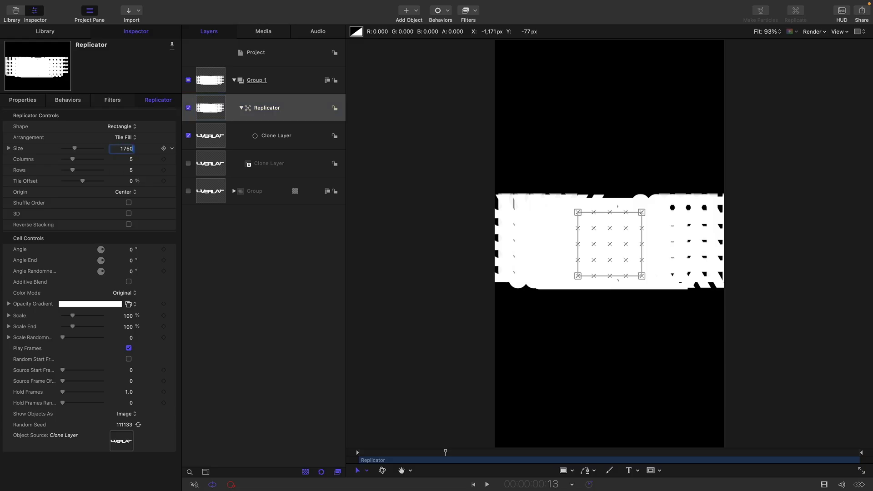
{"action": "type", "text": "50"}
{"action": "key", "text": "Return"}
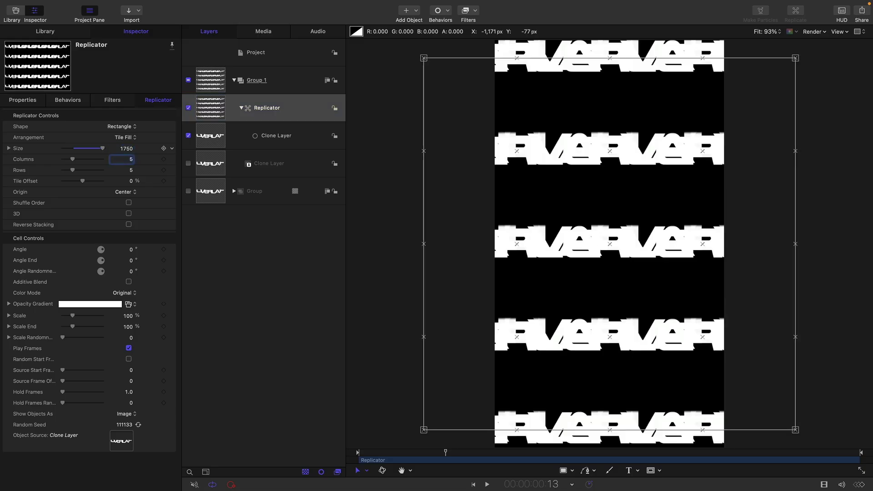
{"action": "type", "text": "1"}
{"action": "key", "text": "Tab"}
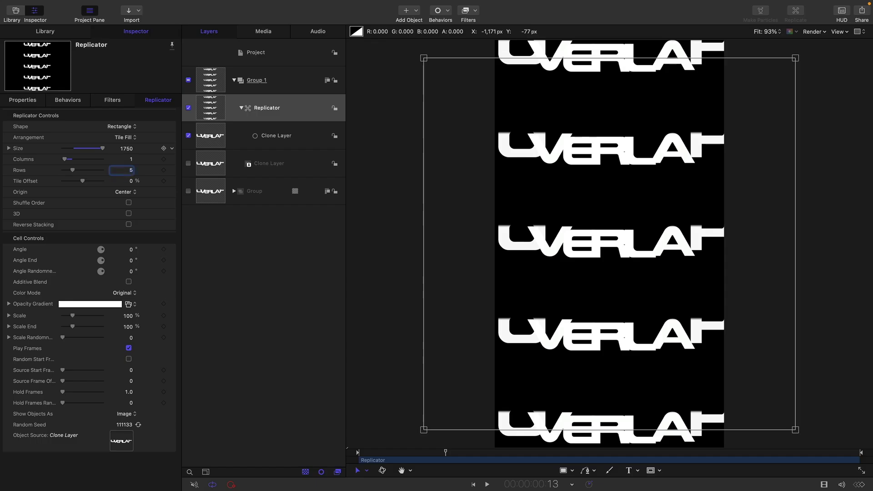
{"action": "key", "text": "Return"}
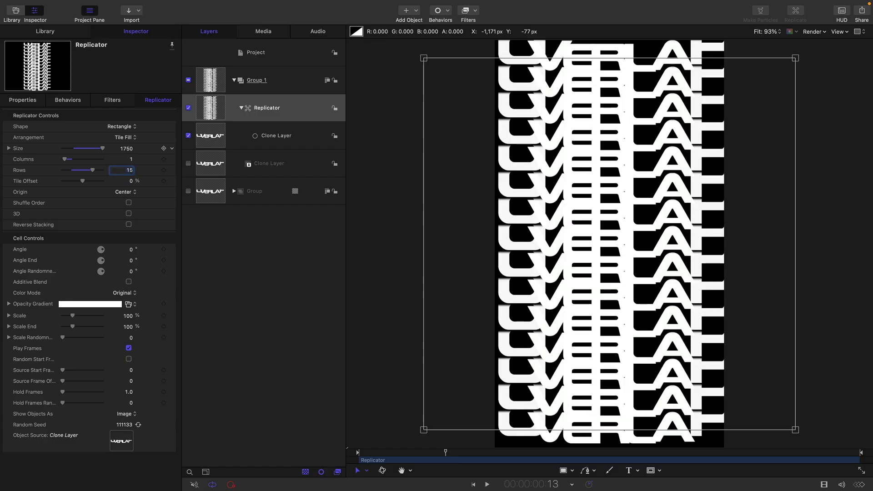
{"action": "left_click", "coordinate": [121, 192]}
{"action": "left_click", "coordinate": [123, 232]}
Set Color Mode to Over Pattern using the BlueGreenPink gradient preset.
{"action": "left_click", "coordinate": [128, 296]}
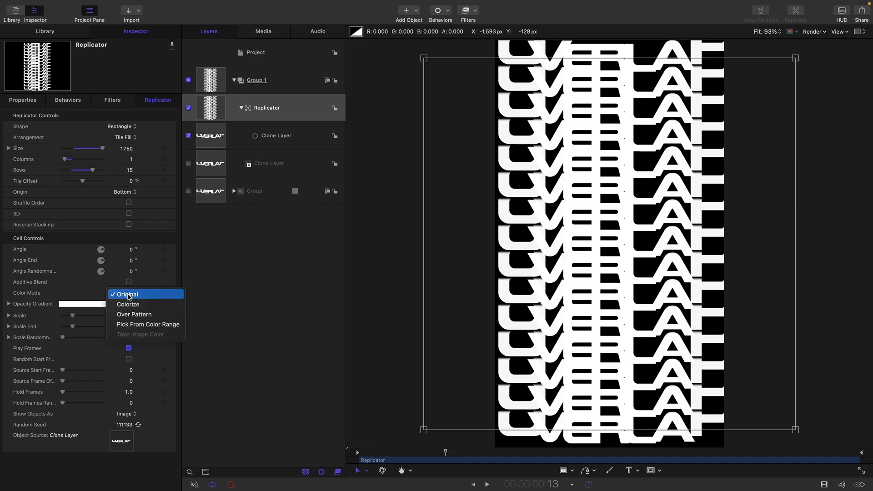
{"action": "left_click", "coordinate": [139, 314]}
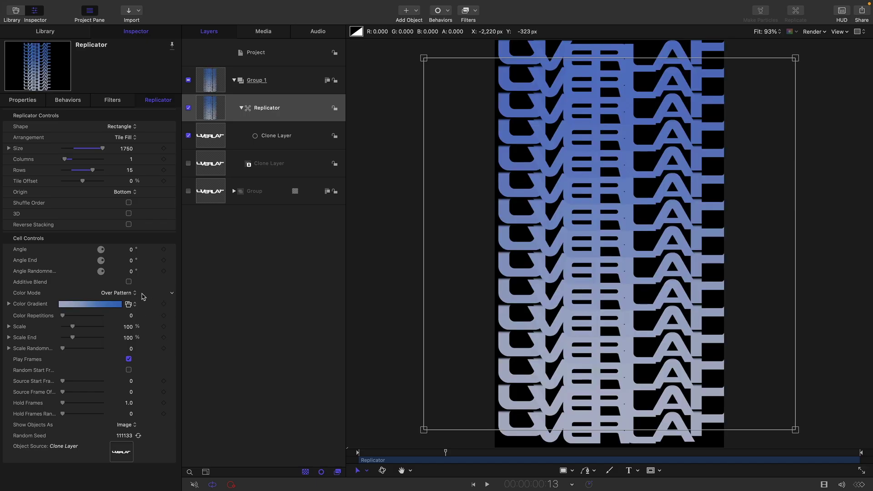
{"action": "left_click", "coordinate": [129, 304]}
{"action": "scroll", "coordinate": [155, 440], "scroll_direction": "down", "scroll_amount": 3}
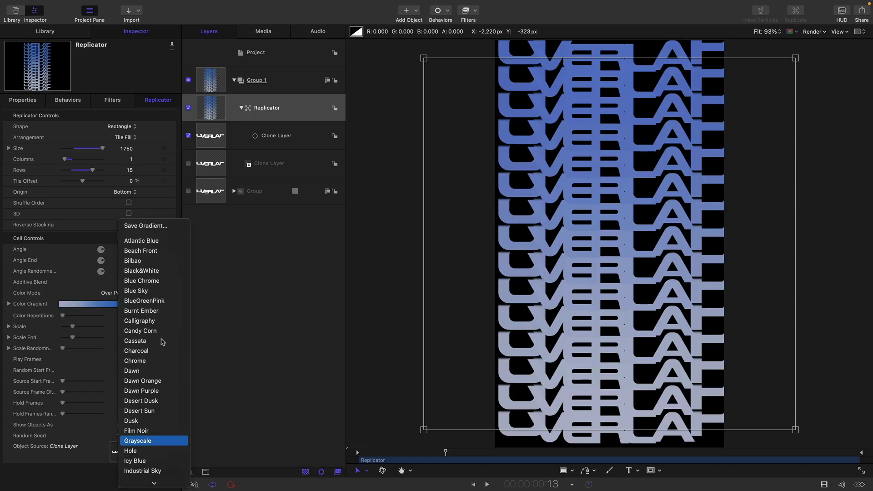
{"action": "left_click", "coordinate": [150, 300]}
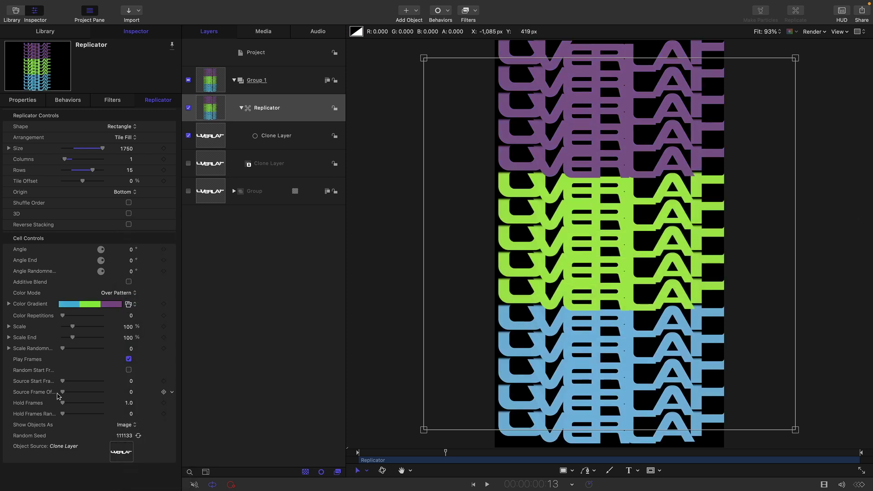
Set Color Repetitions to 2 and Source Frame Offset to 2.
{"action": "left_click", "coordinate": [131, 315]}
{"action": "type", "text": "2"}
{"action": "key", "text": "Return"}
{"action": "key", "text": "Tab"}
{"action": "key", "text": "Tab"}
{"action": "key", "text": "Tab"}
{"action": "key", "text": "Tab"}
{"action": "key", "text": "Tab"}
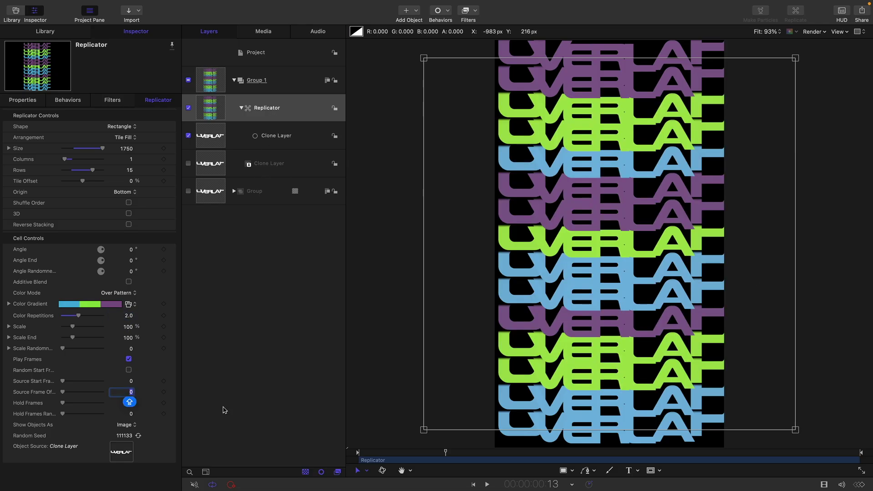
{"action": "type", "text": "2"}
{"action": "key", "text": "Return"}
Play the replicated animation from the start to preview it.
{"action": "left_click", "coordinate": [473, 485]}
{"action": "left_click", "coordinate": [487, 484]}
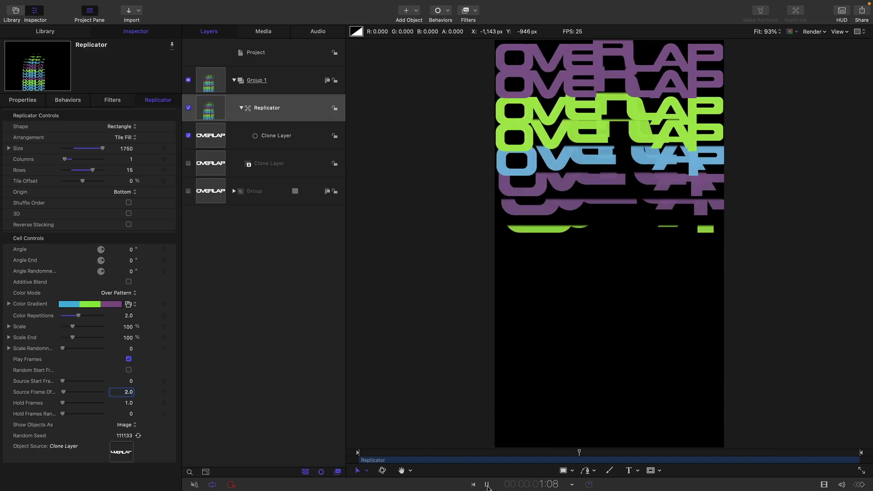
{"action": "left_click", "coordinate": [486, 485]}
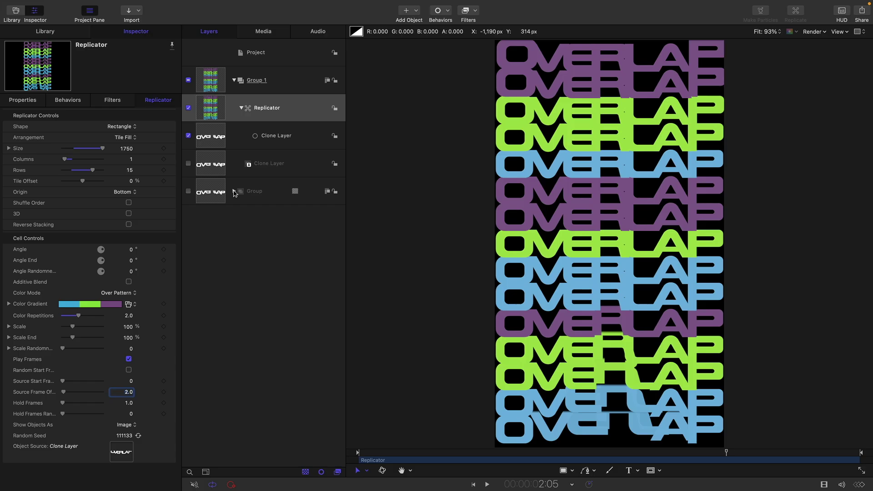
{"action": "left_click", "coordinate": [234, 191]}
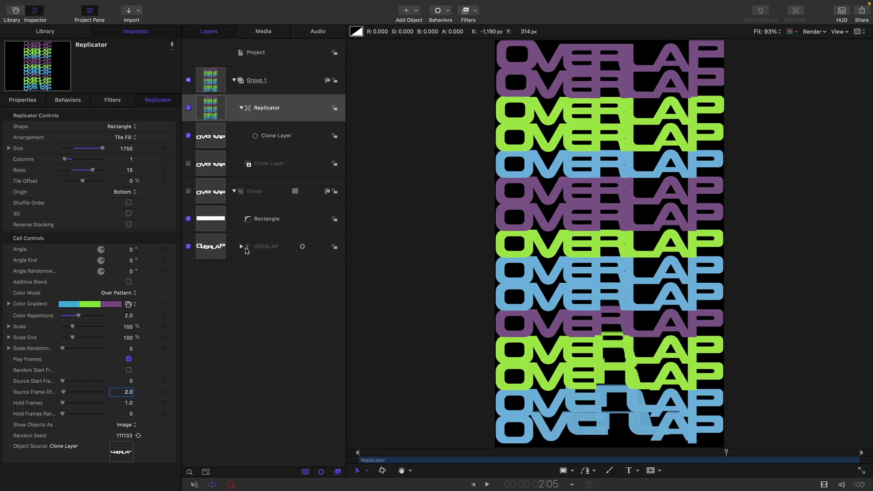
Fill the OVERLAP text face with the Grayscale gradient preset.
{"action": "left_click", "coordinate": [209, 248]}
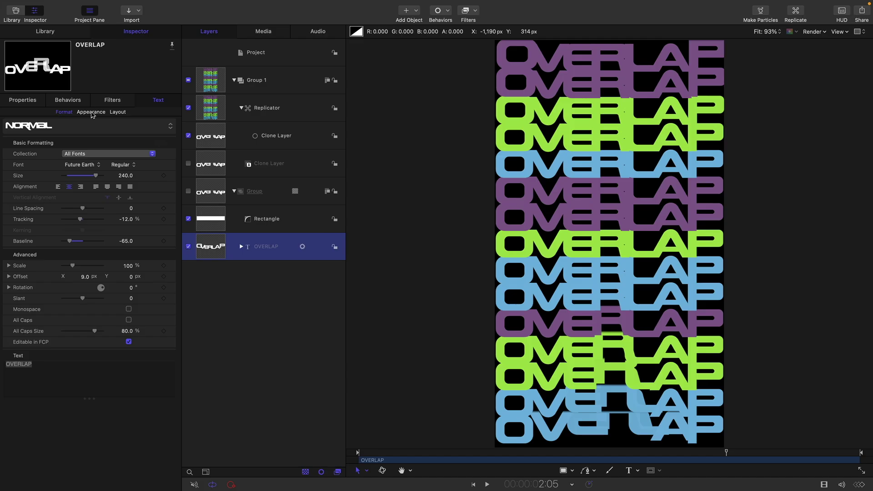
{"action": "left_click", "coordinate": [91, 112]}
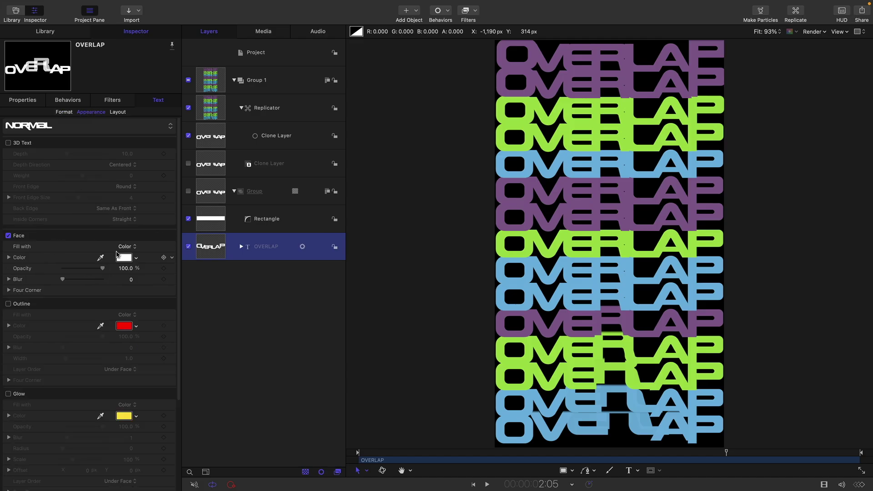
{"action": "left_click", "coordinate": [129, 246]}
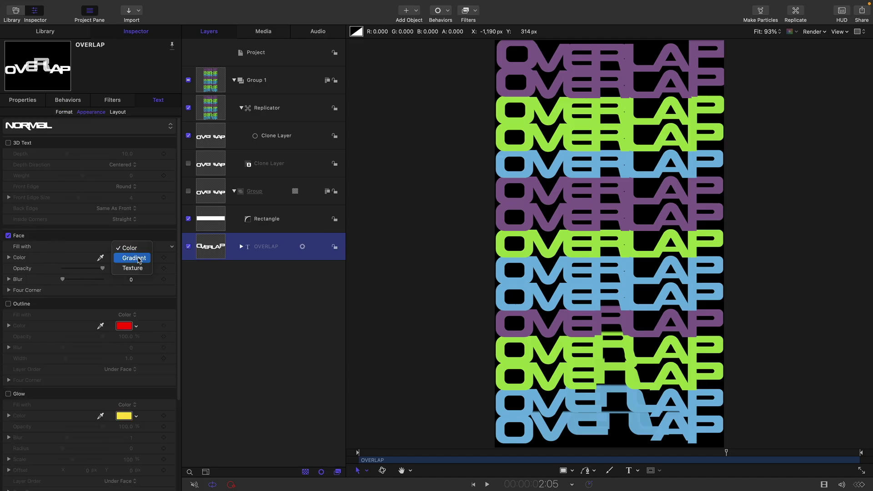
{"action": "left_click", "coordinate": [134, 258]}
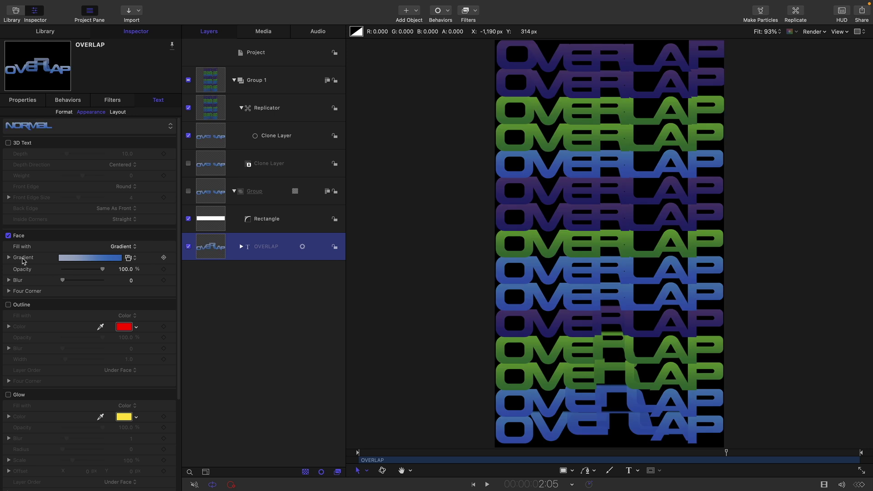
{"action": "left_click", "coordinate": [128, 257]}
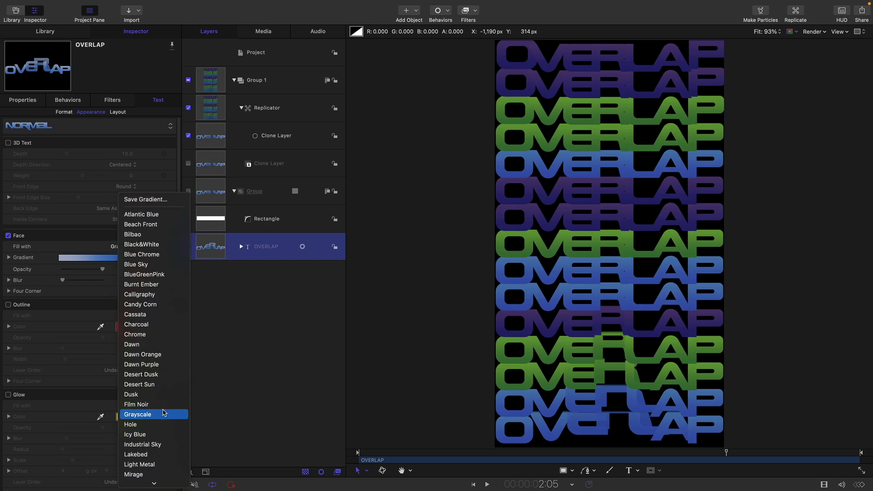
{"action": "left_click", "coordinate": [80, 310]}
Make the gradient's starting colour stop pure white.
{"action": "left_click", "coordinate": [9, 258]}
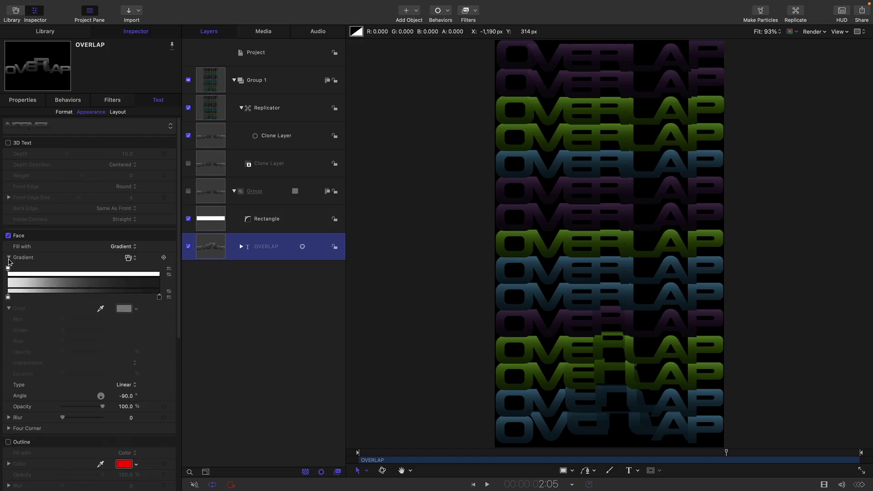
{"action": "left_click", "coordinate": [8, 298]}
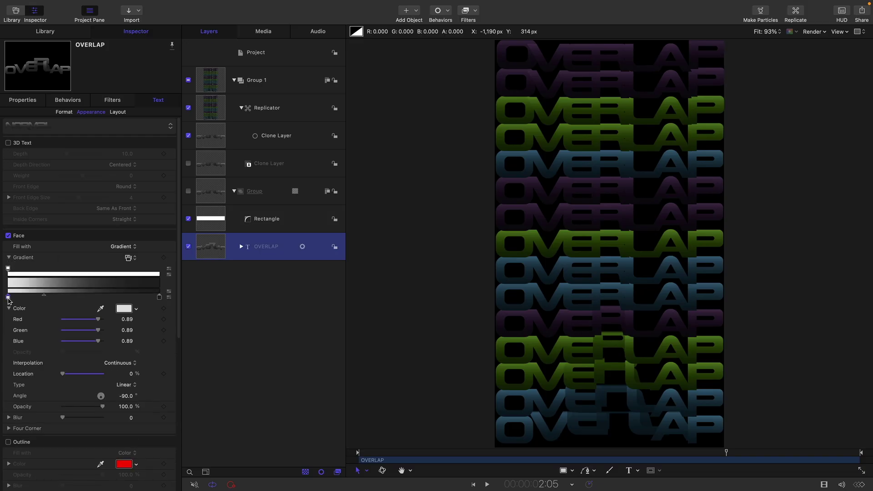
{"action": "left_click", "coordinate": [127, 312]}
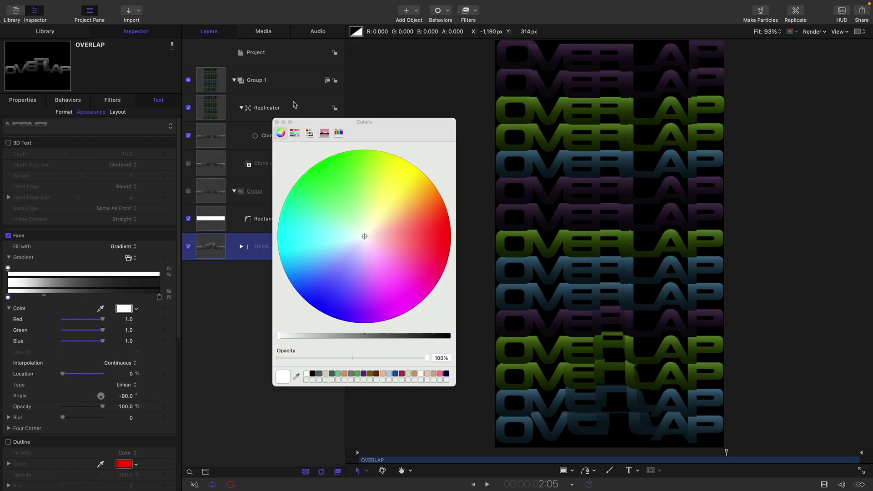
{"action": "left_click", "coordinate": [276, 122]}
Set the gradient Middle to 70 and Angle to -45°, then play it back.
{"action": "left_click_drag", "start_coordinate": [44, 297], "coordinate": [116, 300]}
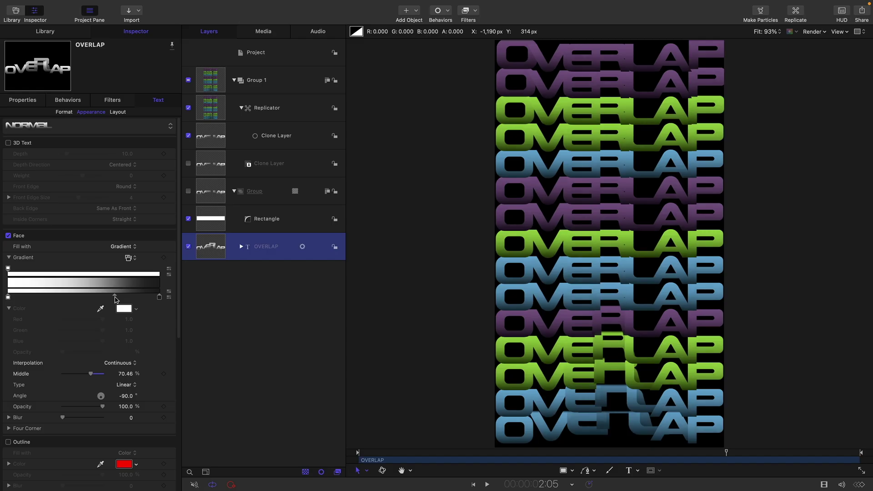
{"action": "left_click", "coordinate": [128, 377]}
{"action": "type", "text": "70.0"}
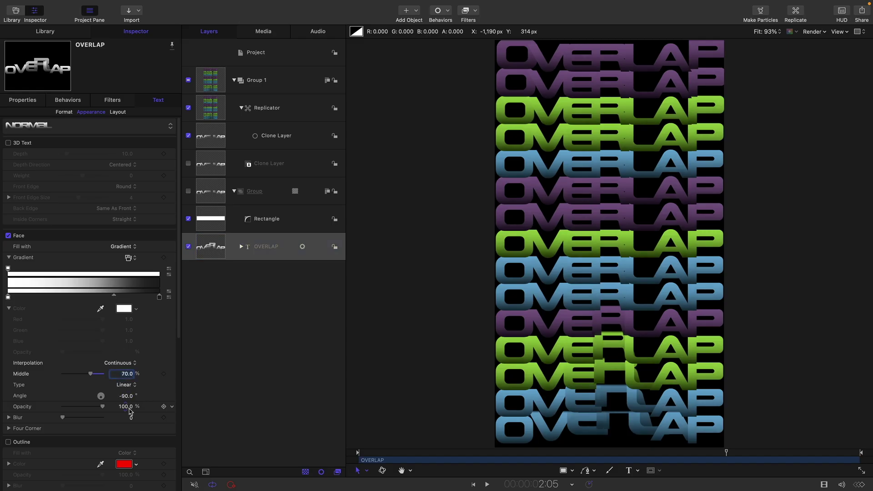
{"action": "left_click", "coordinate": [126, 397]}
{"action": "type", "text": "-45"}
{"action": "key", "text": "Return"}
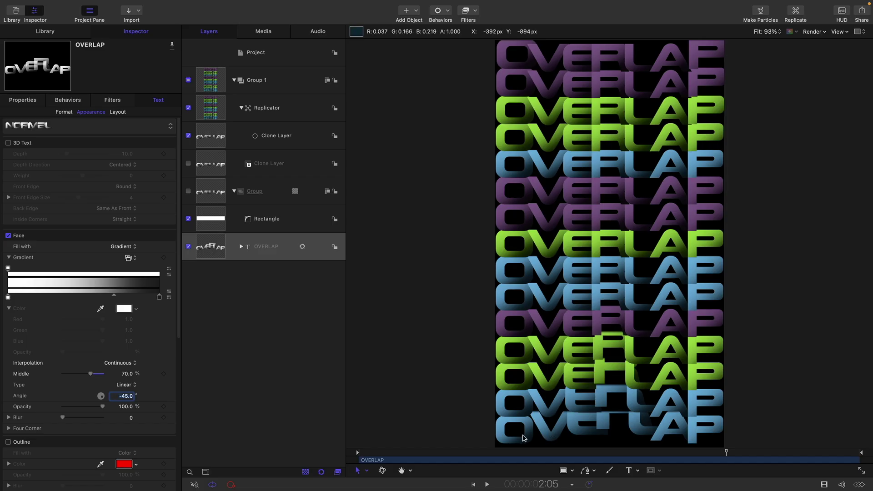
{"action": "left_click", "coordinate": [487, 484]}
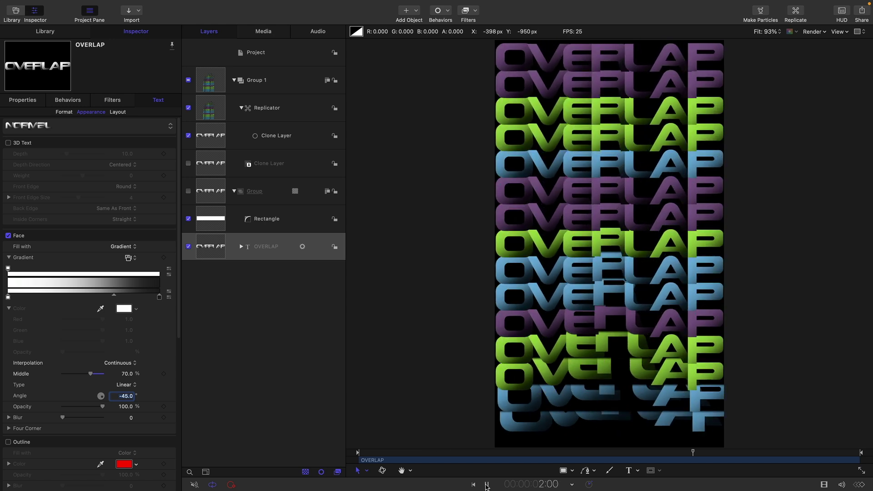
Set the Replicator origin to Top after trying Center, then show OVERLAP's Sequence Text behavior.
{"action": "left_click", "coordinate": [487, 484]}
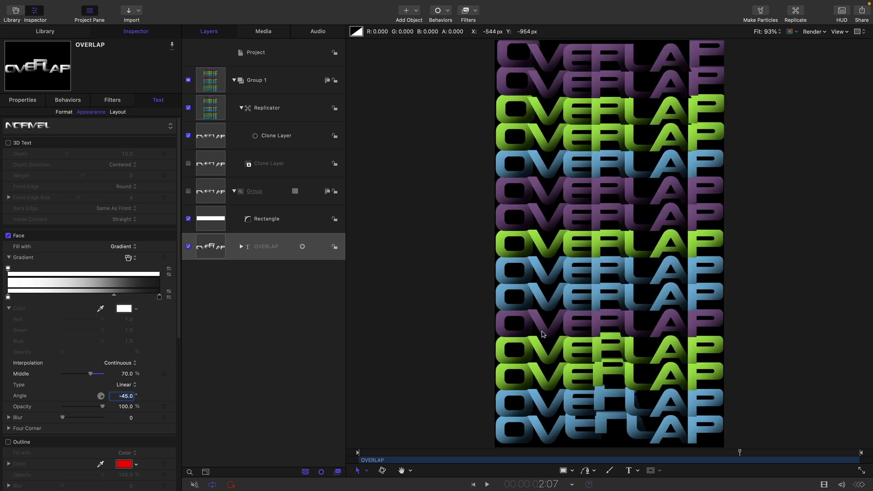
{"action": "left_click", "coordinate": [213, 104]}
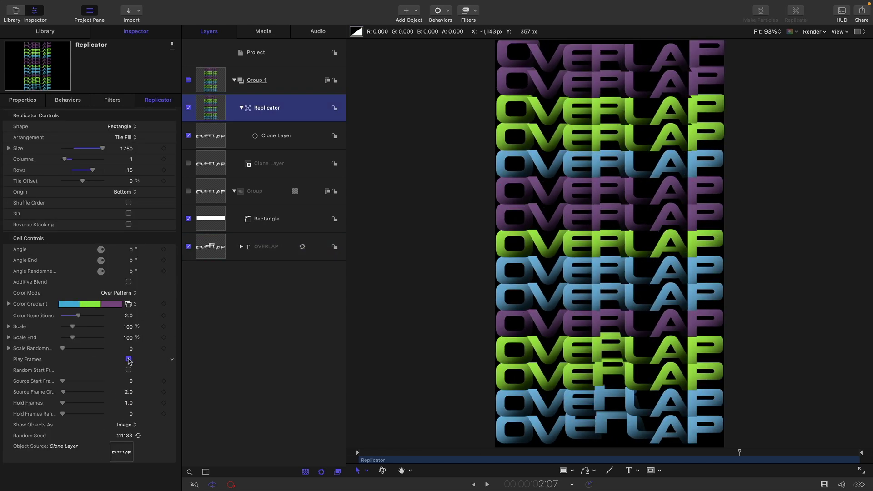
{"action": "left_click", "coordinate": [125, 193]}
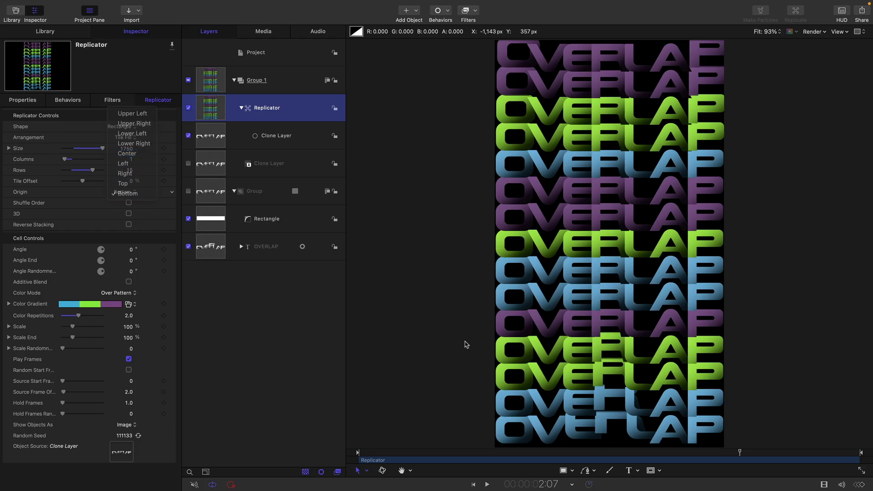
{"action": "left_click", "coordinate": [127, 154]}
{"action": "key", "text": "space"}
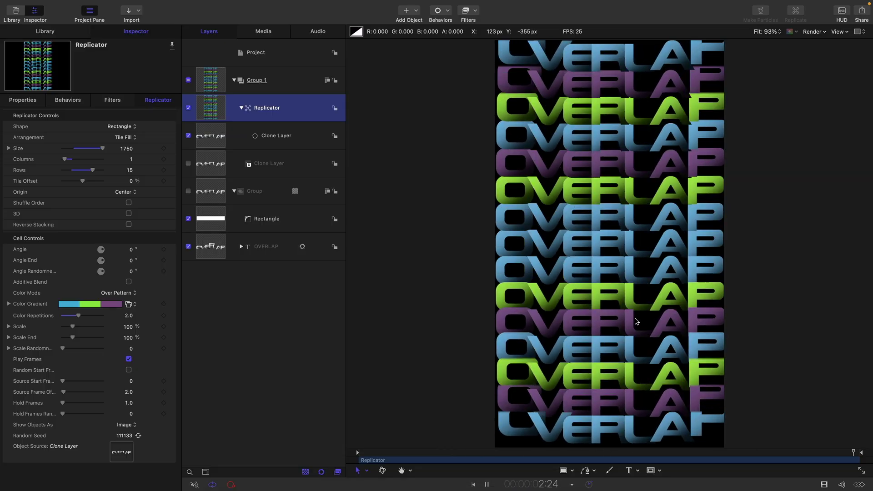
{"action": "left_click", "coordinate": [124, 192]}
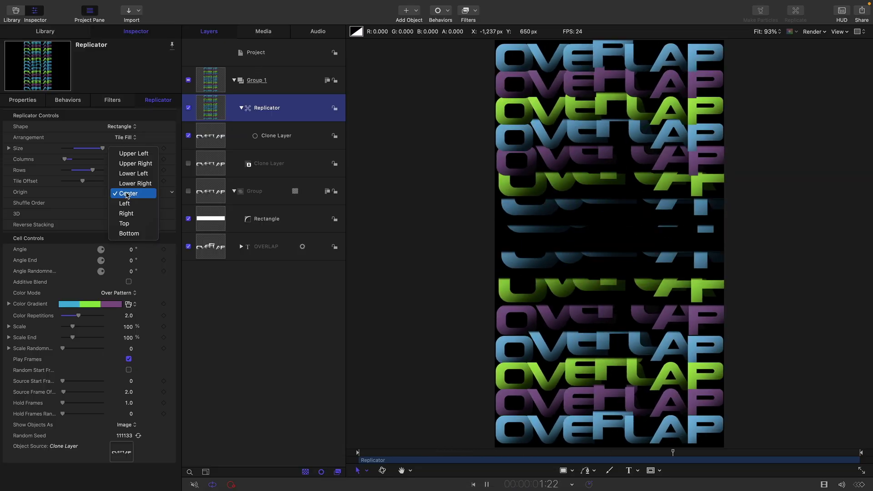
{"action": "left_click", "coordinate": [136, 223]}
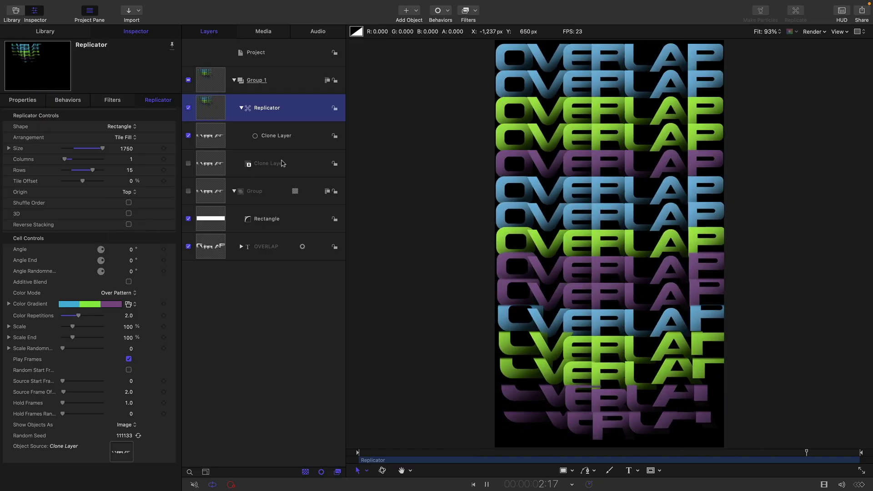
{"action": "left_click", "coordinate": [241, 246]}
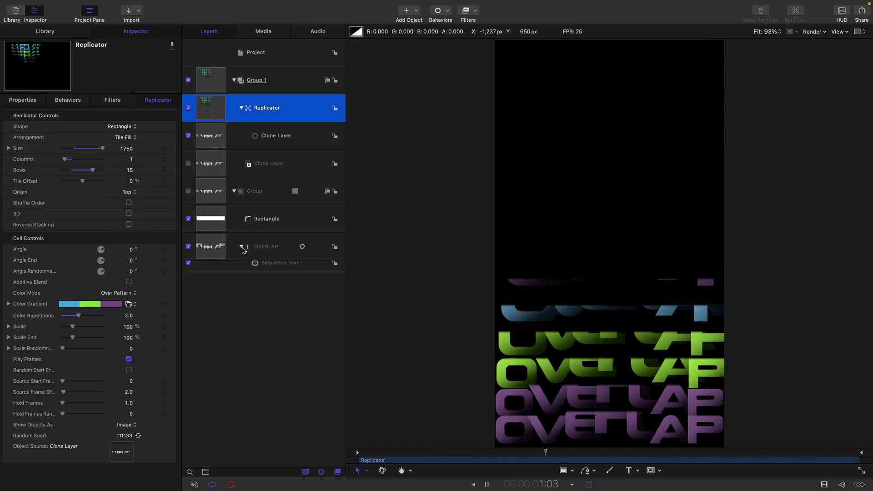
Set the Sequence Text direction to Forwards after trying Center to Ends and Random, then stop playback.
{"action": "left_click", "coordinate": [254, 268]}
{"action": "left_click_drag", "start_coordinate": [101, 259], "coordinate": [74, 258]}
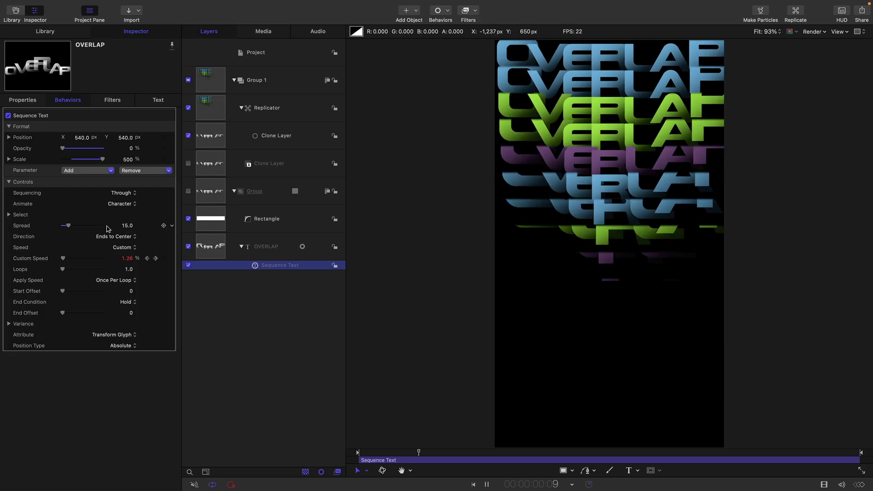
{"action": "left_click", "coordinate": [112, 237]}
{"action": "left_click", "coordinate": [120, 228]}
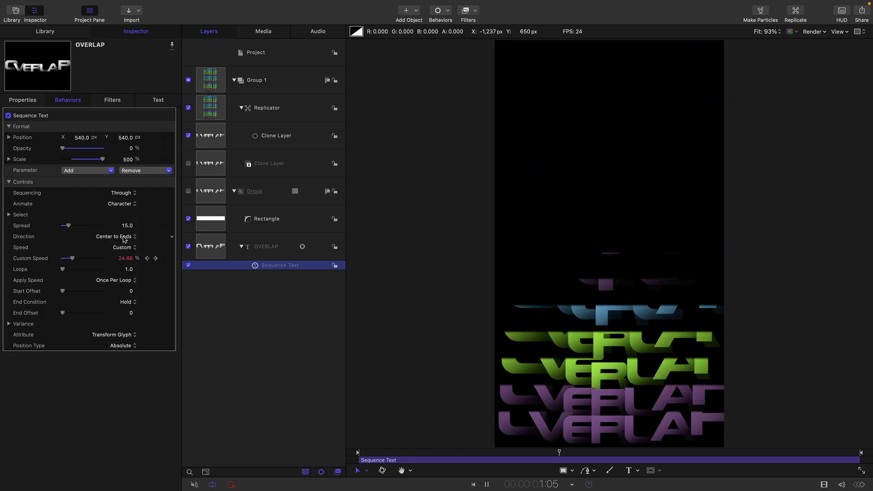
{"action": "left_click", "coordinate": [116, 237]}
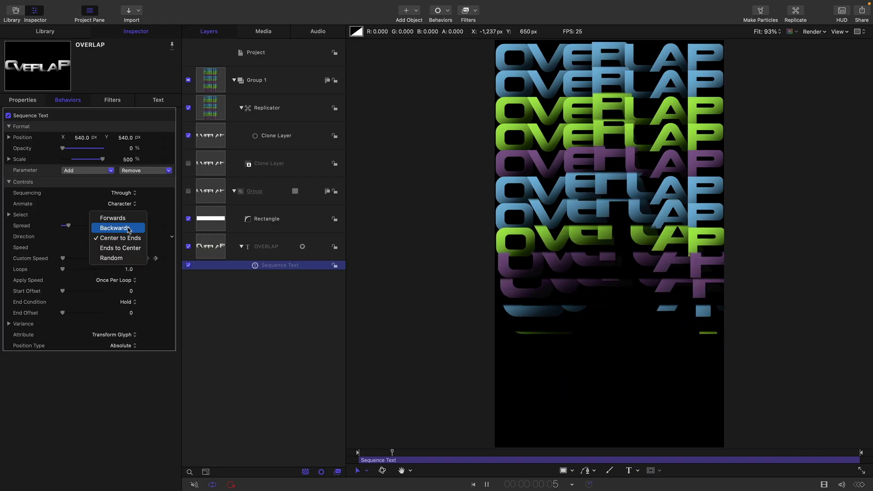
{"action": "left_click", "coordinate": [131, 258]}
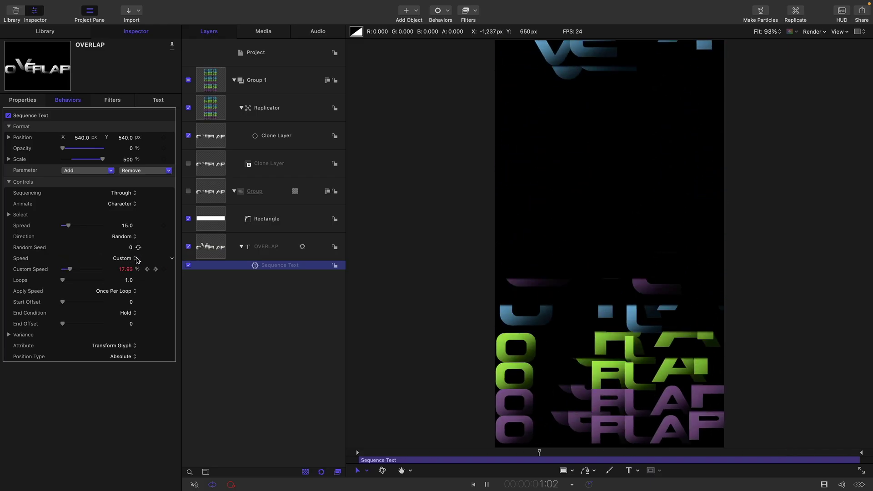
{"action": "left_click", "coordinate": [123, 237]}
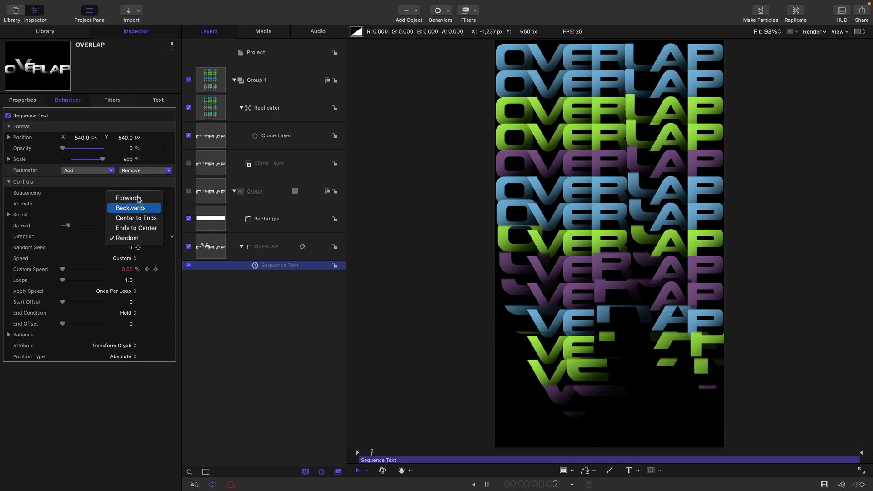
{"action": "left_click", "coordinate": [139, 196]}
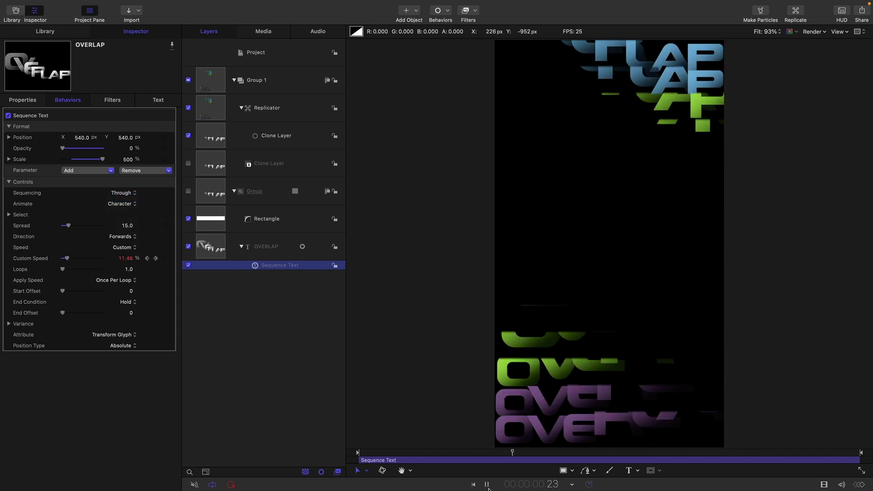
{"action": "key", "text": "space"}
Add a Color Solid generator from the Library to the Layers list.
{"action": "left_click", "coordinate": [45, 31]}
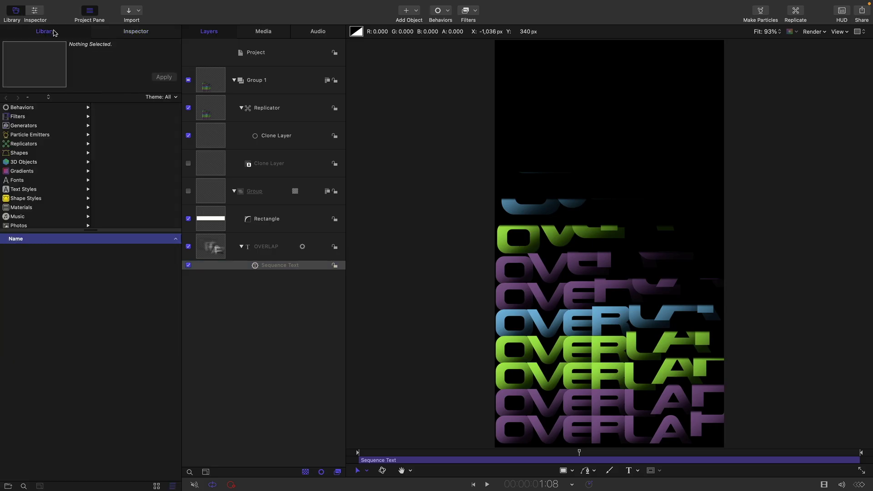
{"action": "left_click", "coordinate": [32, 126]}
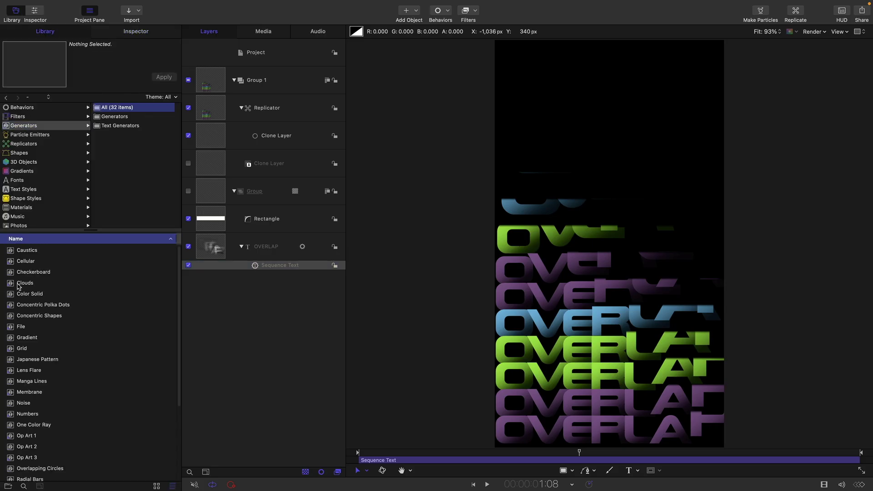
{"action": "left_click_drag", "start_coordinate": [10, 295], "coordinate": [196, 274]}
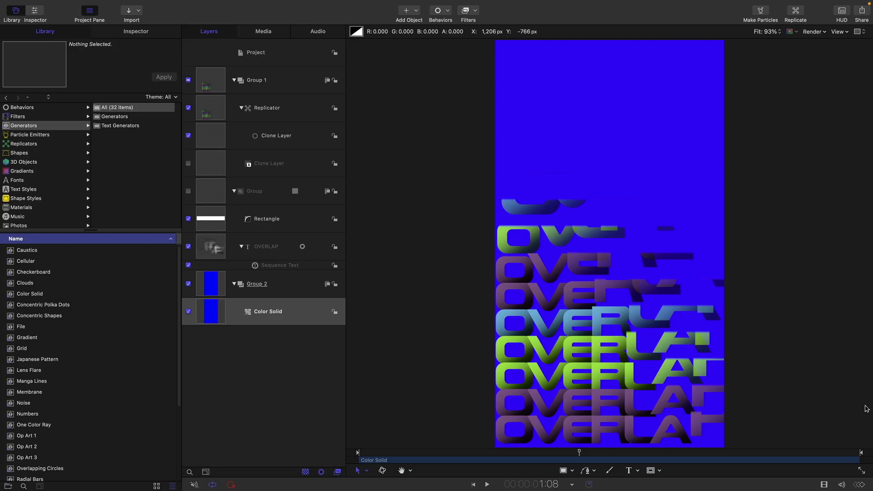
Colour the Color Solid dark purple with the eyedropper, then preview playback.
{"action": "left_click", "coordinate": [136, 31]}
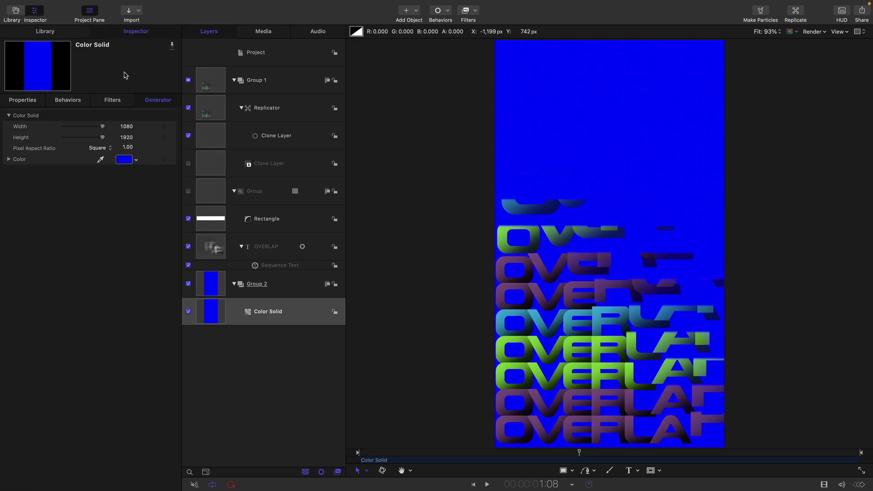
{"action": "left_click", "coordinate": [101, 159]}
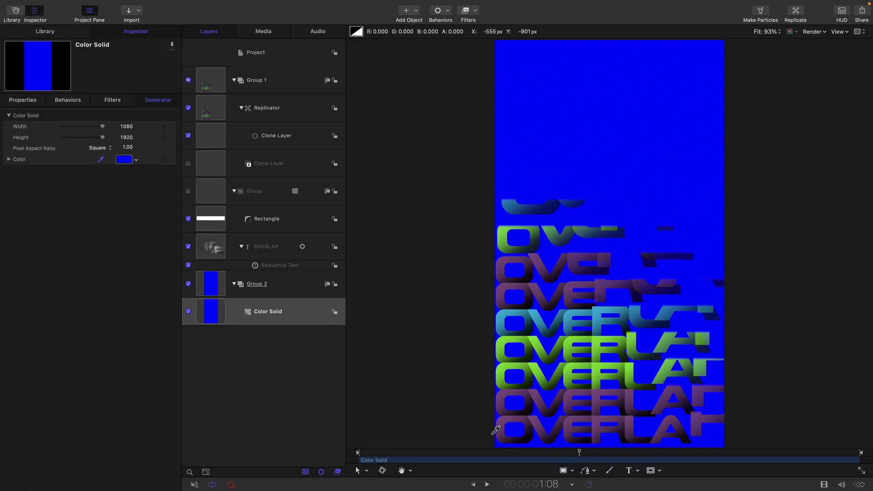
{"action": "left_click", "coordinate": [509, 435]}
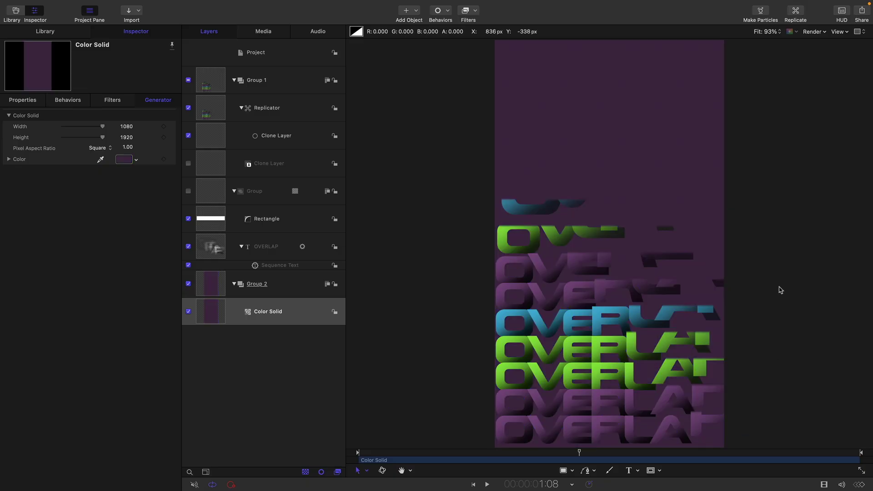
{"action": "left_click", "coordinate": [486, 484]}
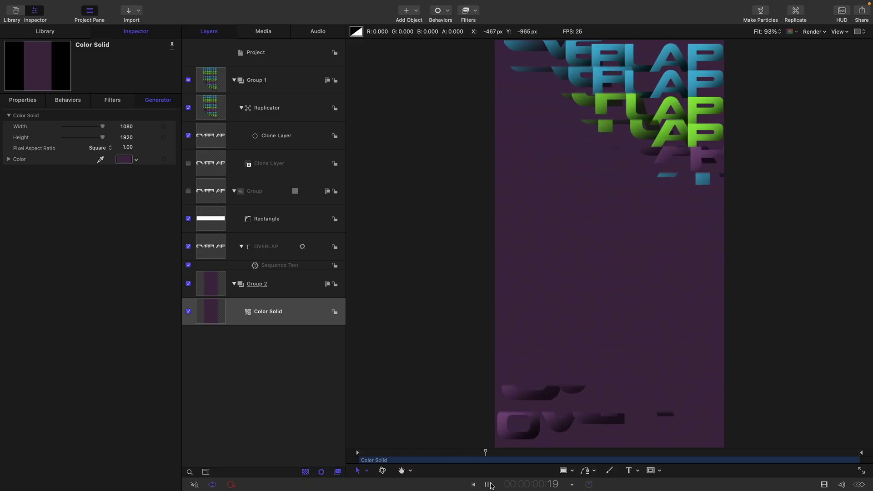
{"action": "left_click", "coordinate": [487, 485]}
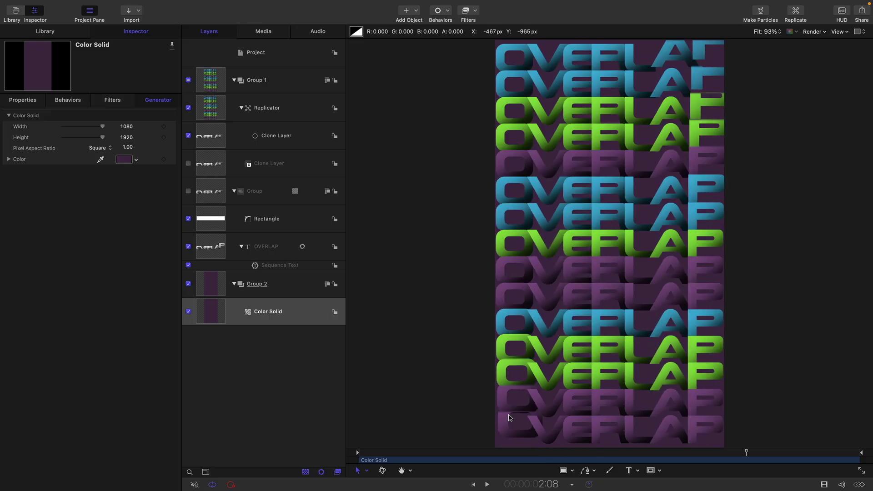
Set Sequence Text Scale to 100% and Position X to 0, then replay from the start.
{"action": "left_click", "coordinate": [255, 268]}
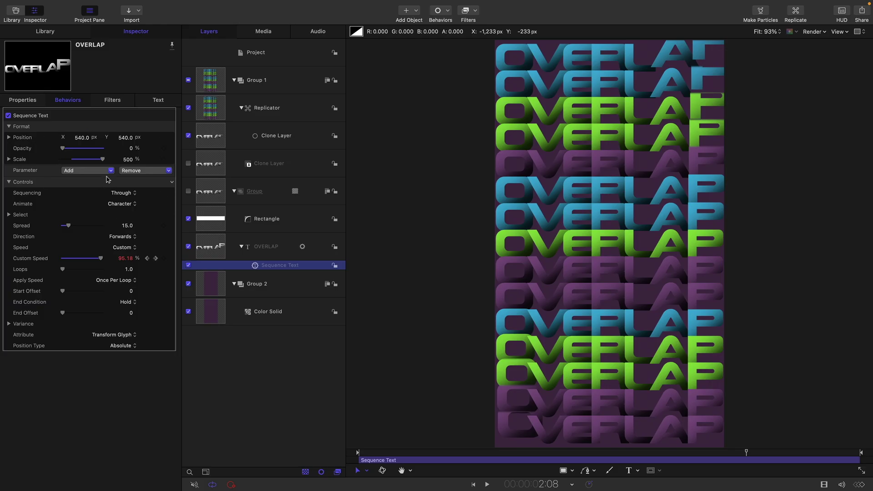
{"action": "left_click", "coordinate": [135, 160]}
{"action": "type", "text": "100"}
{"action": "key", "text": "Return"}
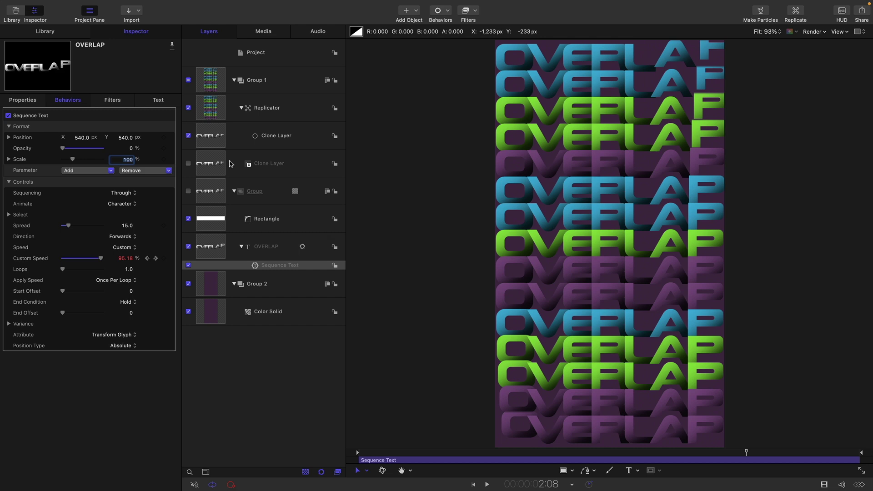
{"action": "left_click", "coordinate": [82, 137]}
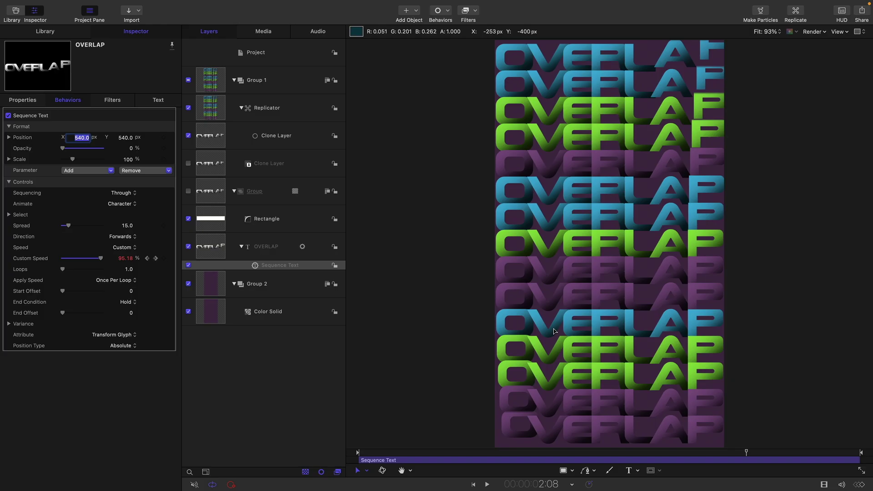
{"action": "type", "text": "0"}
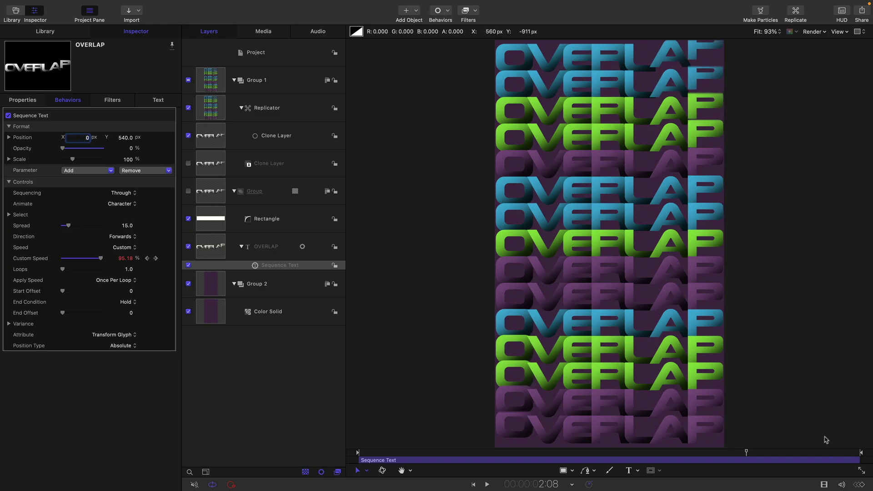
{"action": "left_click", "coordinate": [473, 485]}
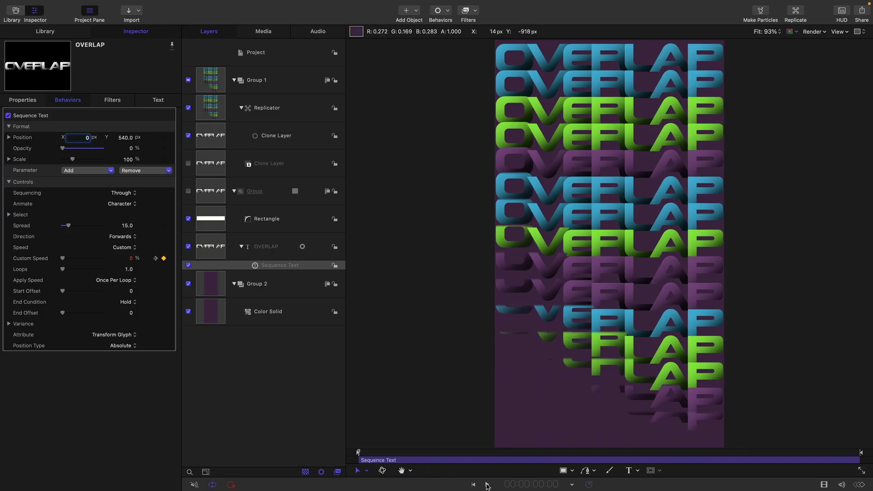
{"action": "left_click", "coordinate": [486, 485]}
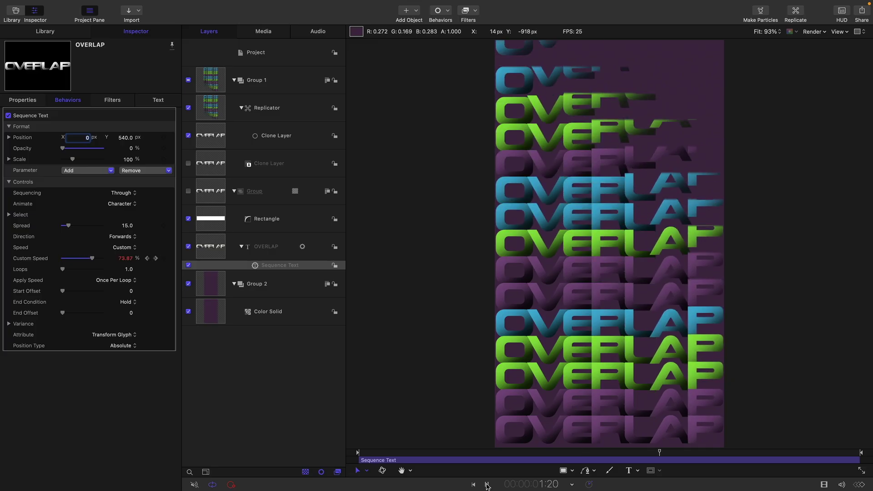